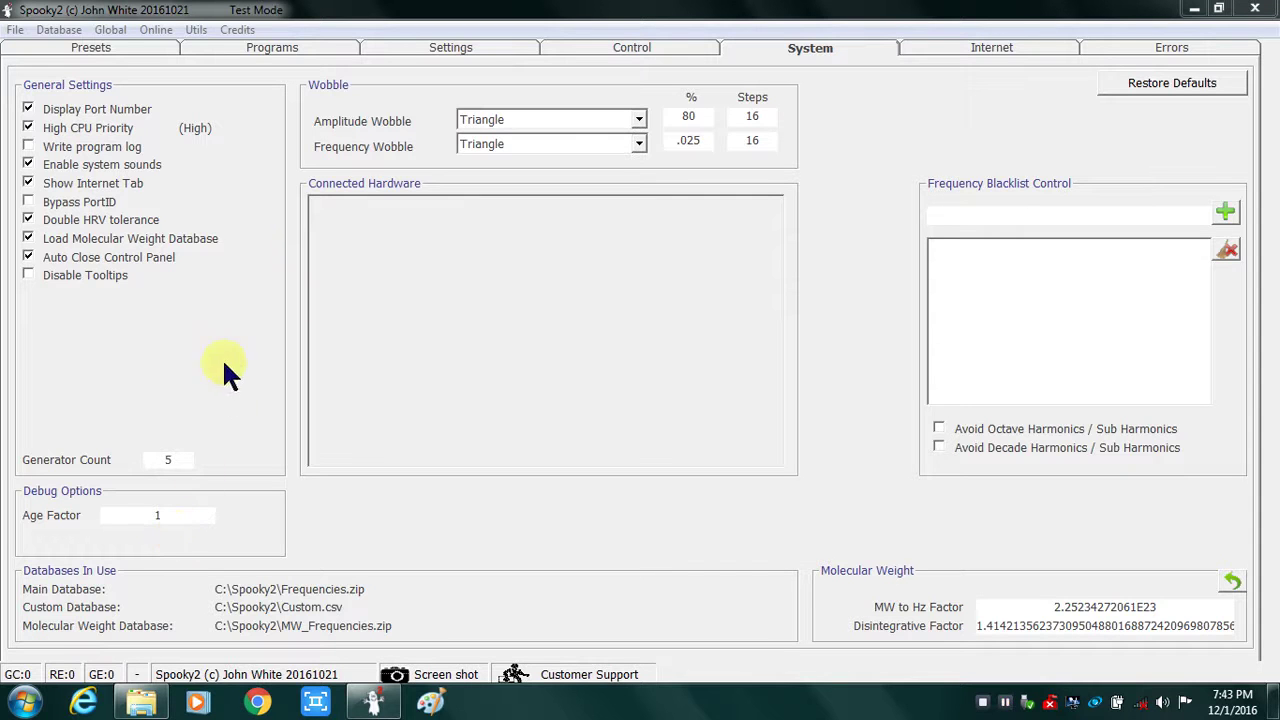
- Filter the program list so only the MW database is shown
click(273, 47)
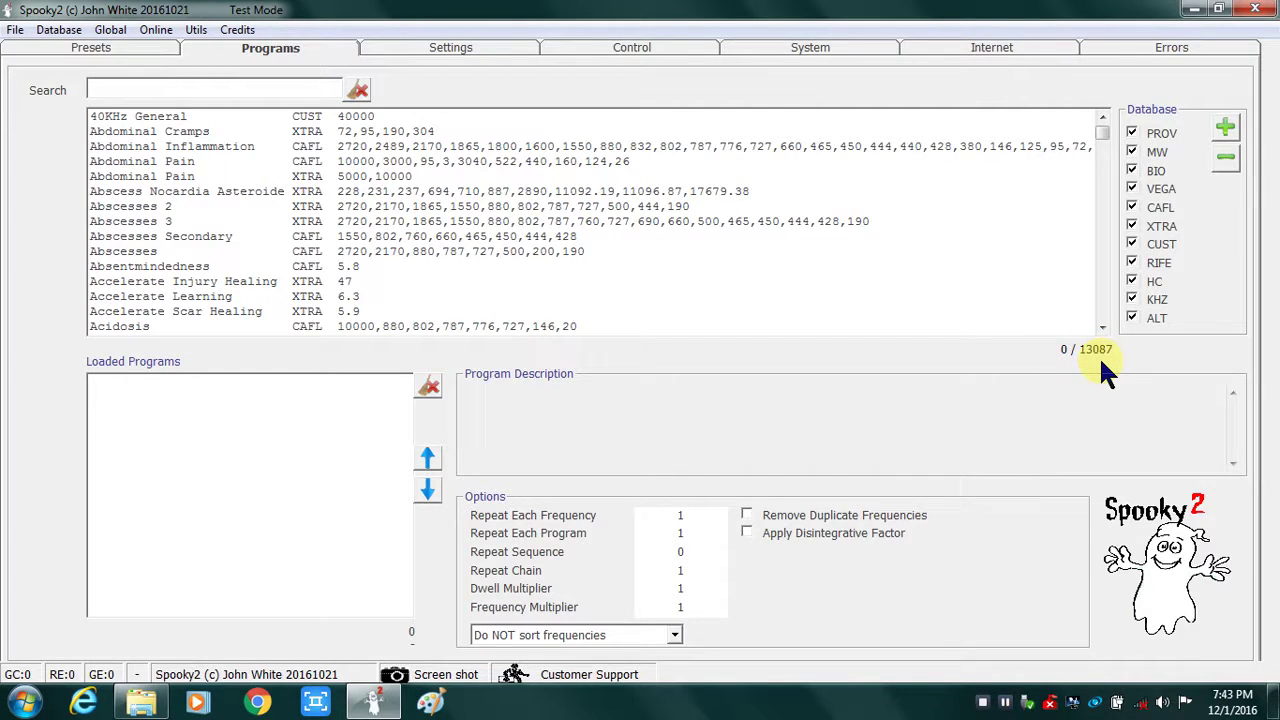
click(1134, 154)
click(1224, 162)
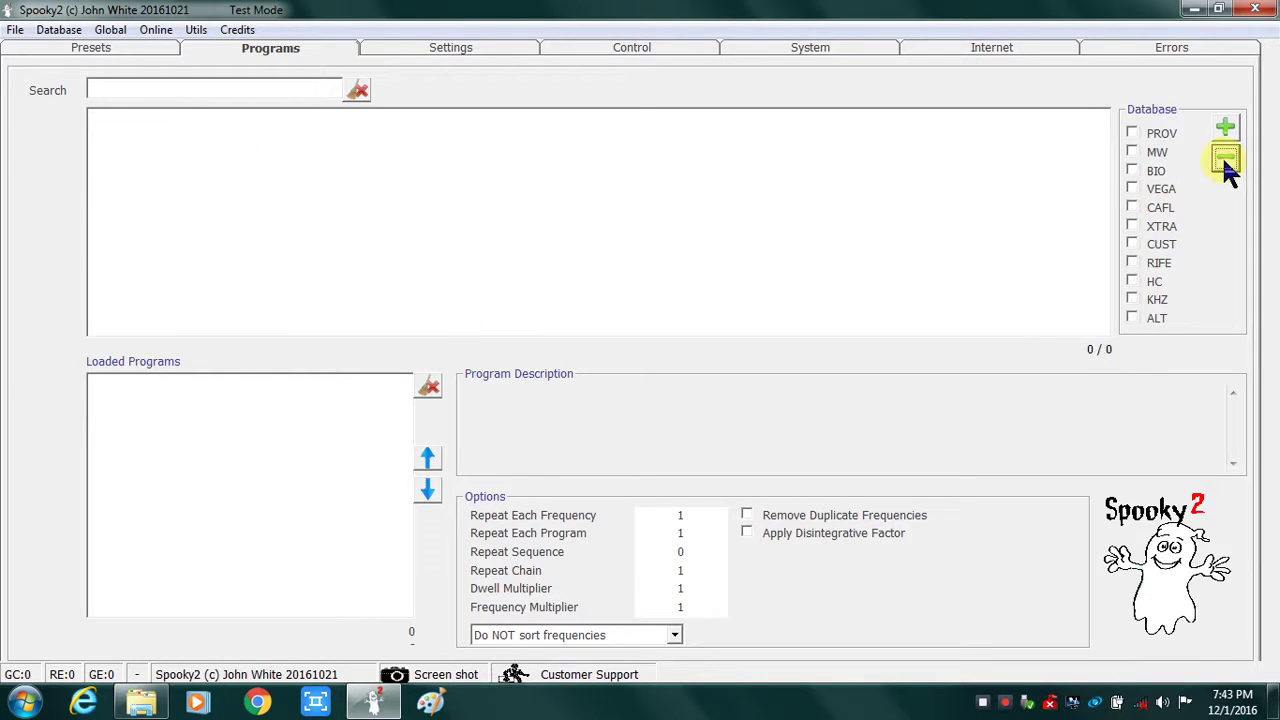
click(1131, 152)
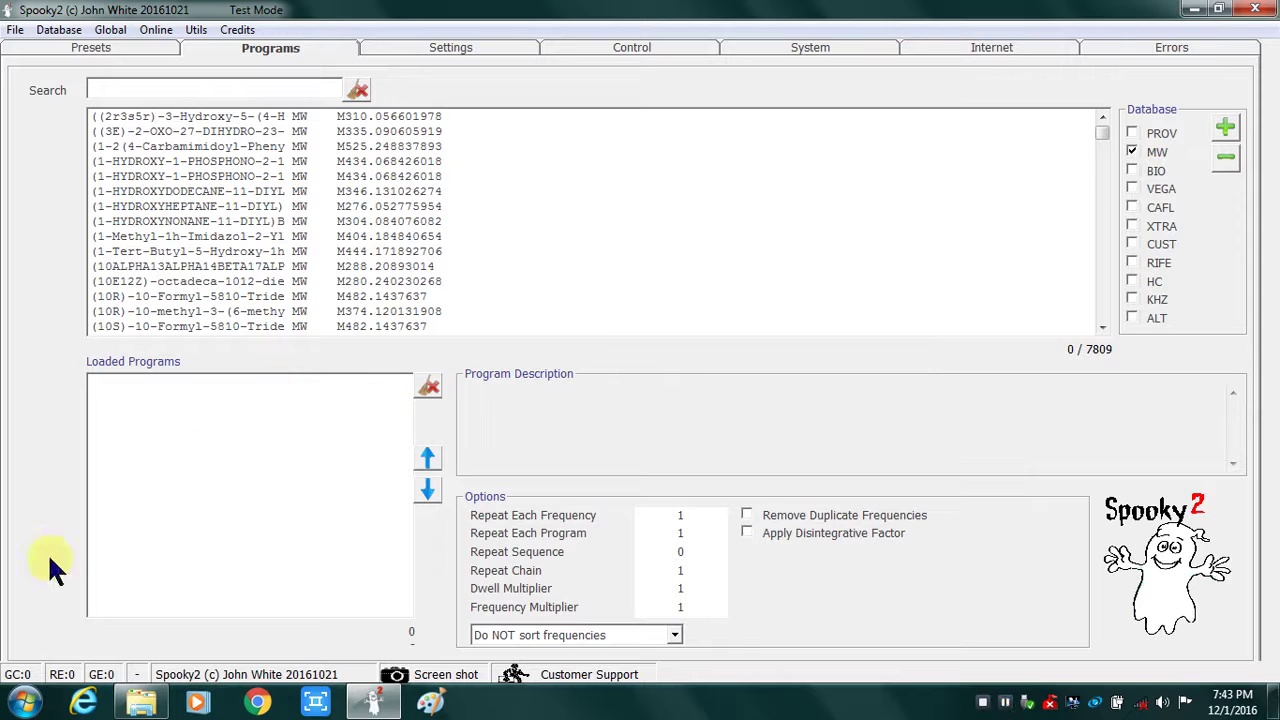
- Locate the Spooky2 folder on Local Disk (C:) and close the folder window
click(26, 703)
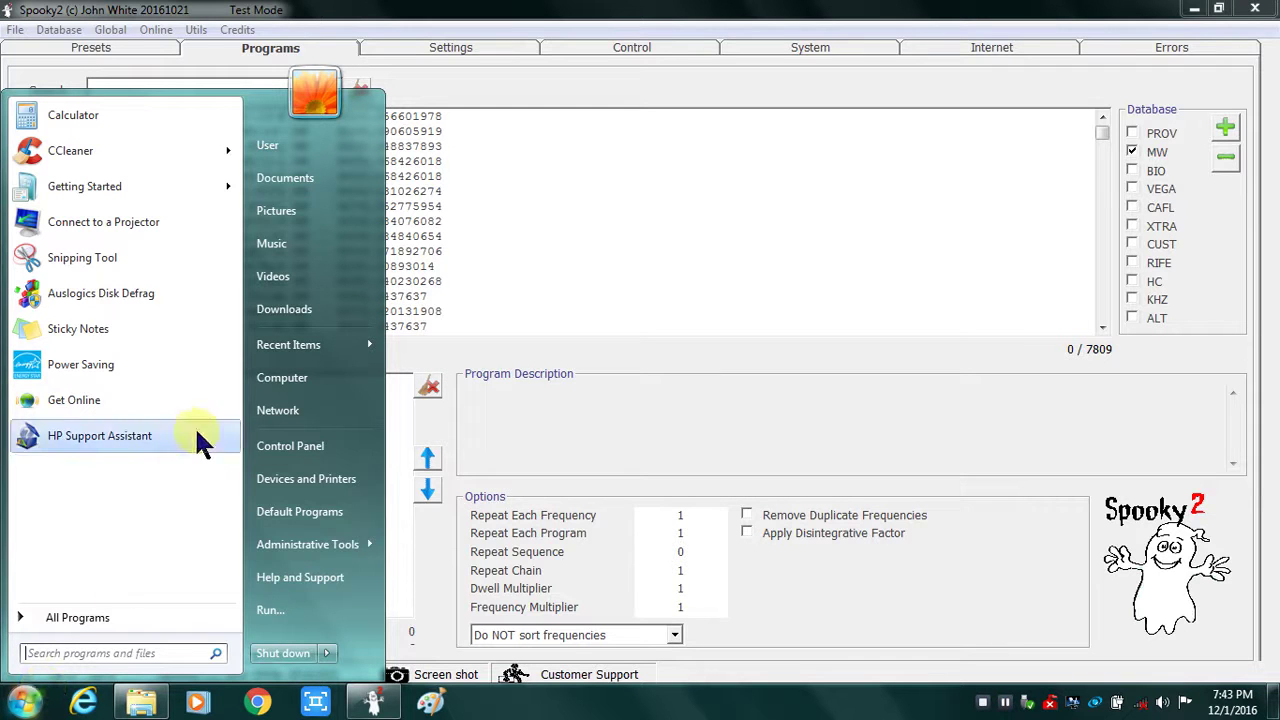
click(289, 385)
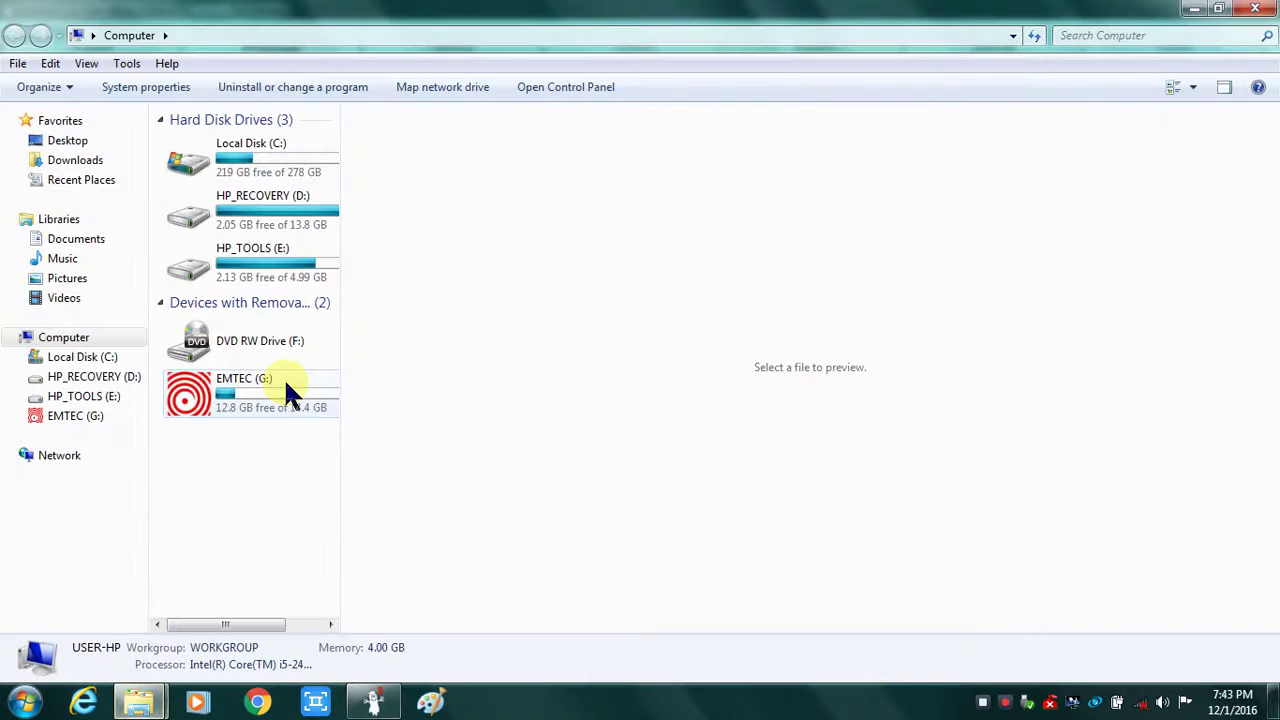
double_click(288, 152)
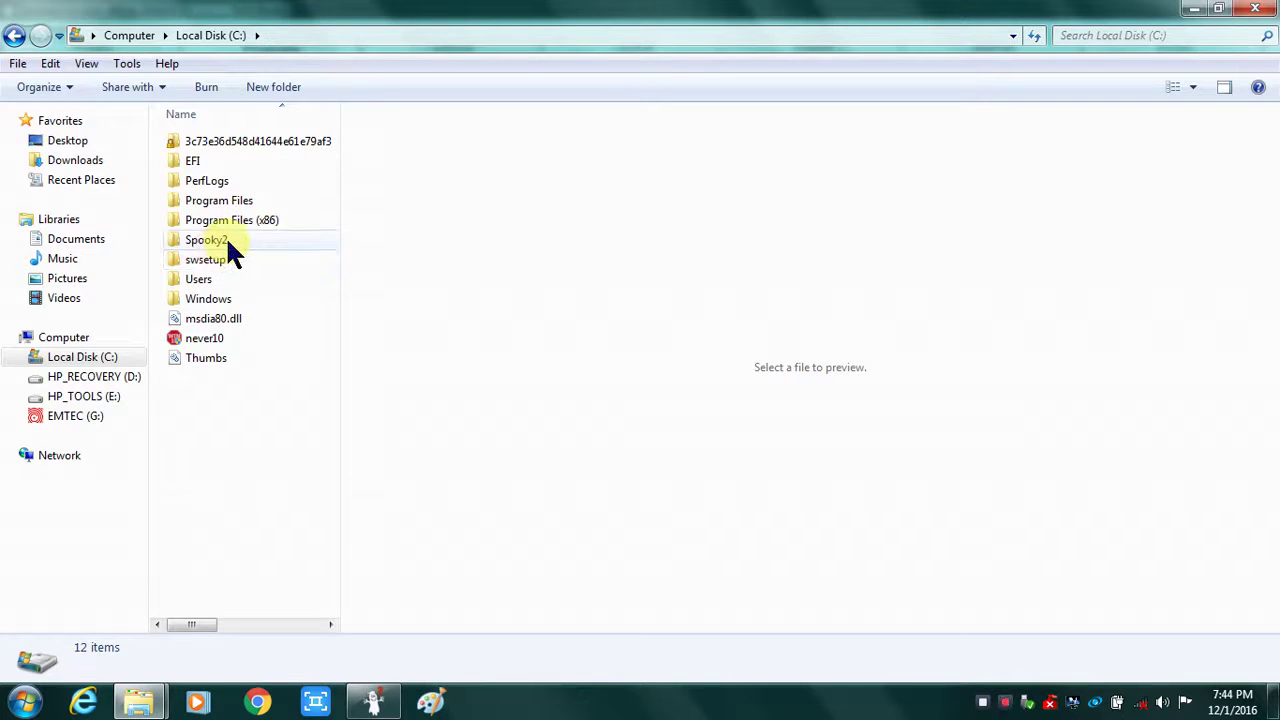
mouse_move(228, 244)
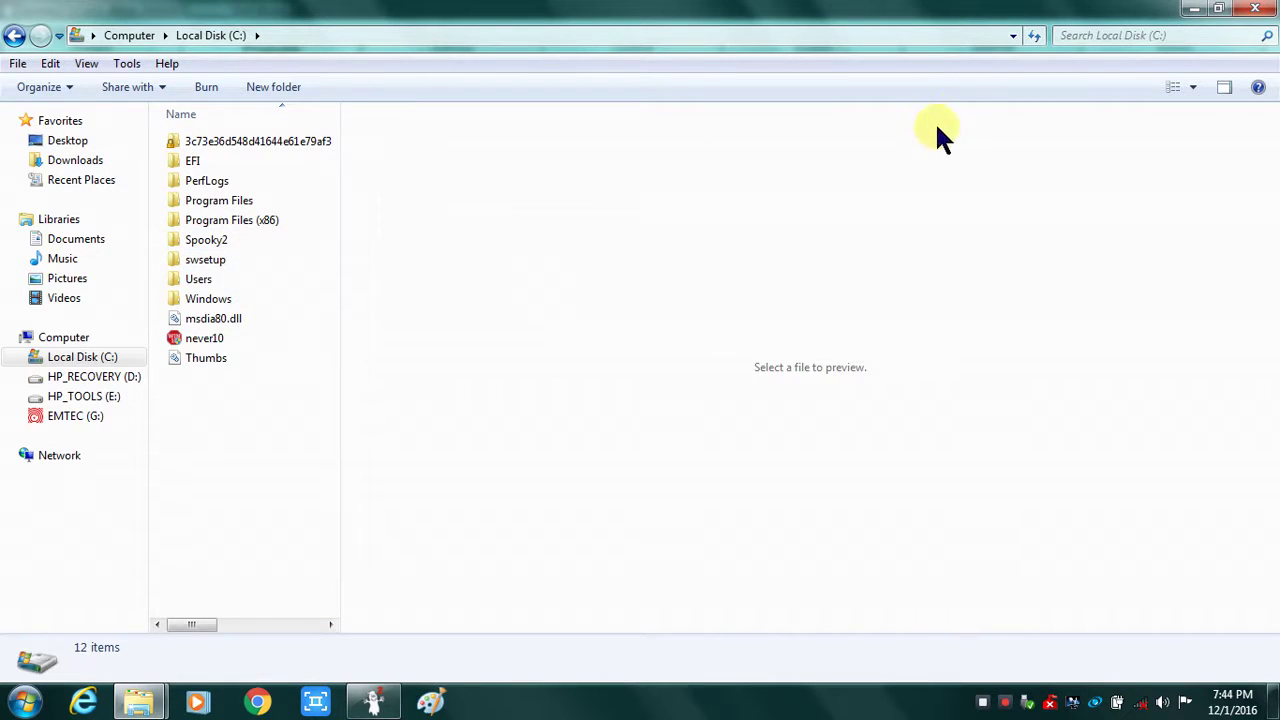
click(1258, 14)
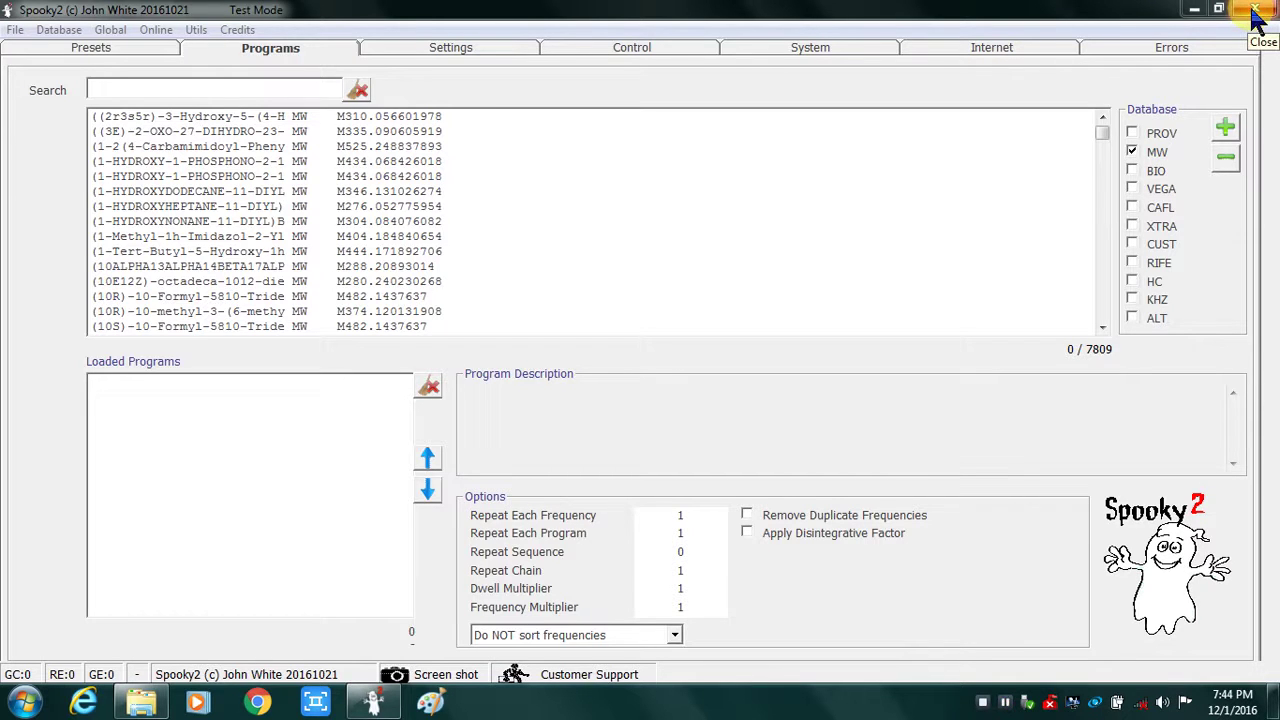
- Exit Spooky2 and switch to the Spooky2_Dec_1_2016 Downloads Folder window, widening its file list
click(1256, 12)
click(611, 402)
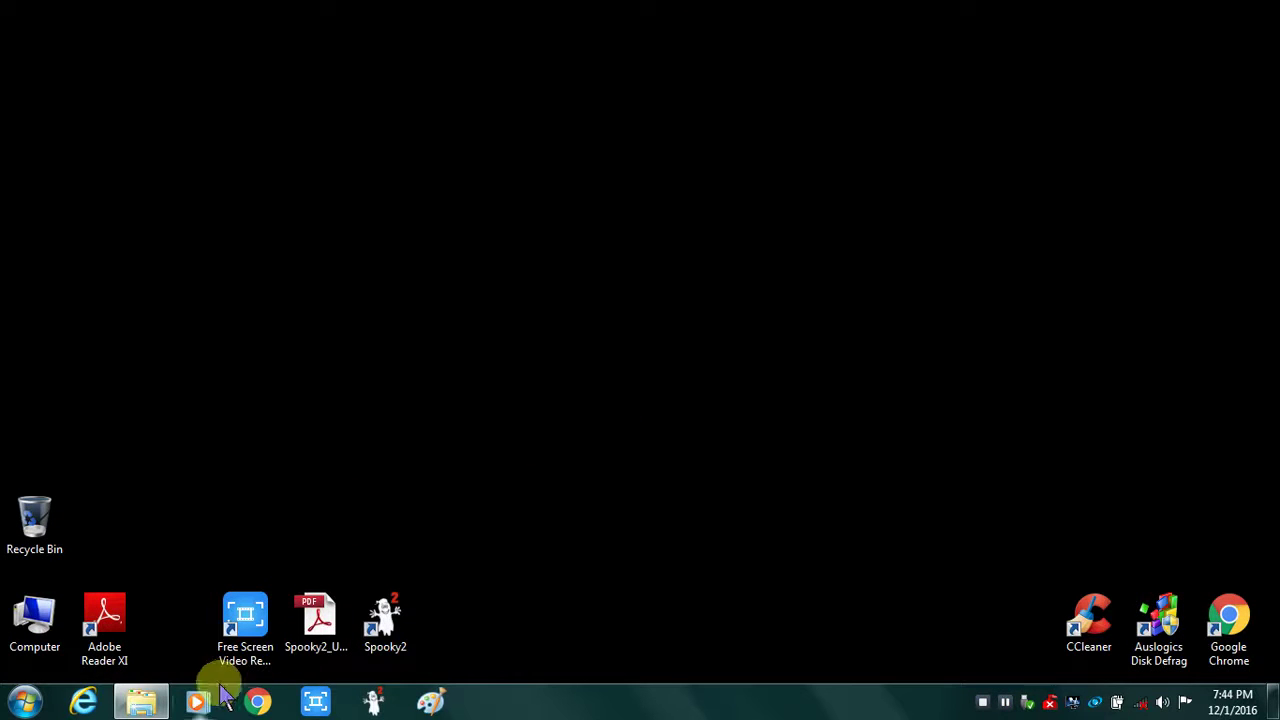
mouse_move(140, 702)
click(148, 662)
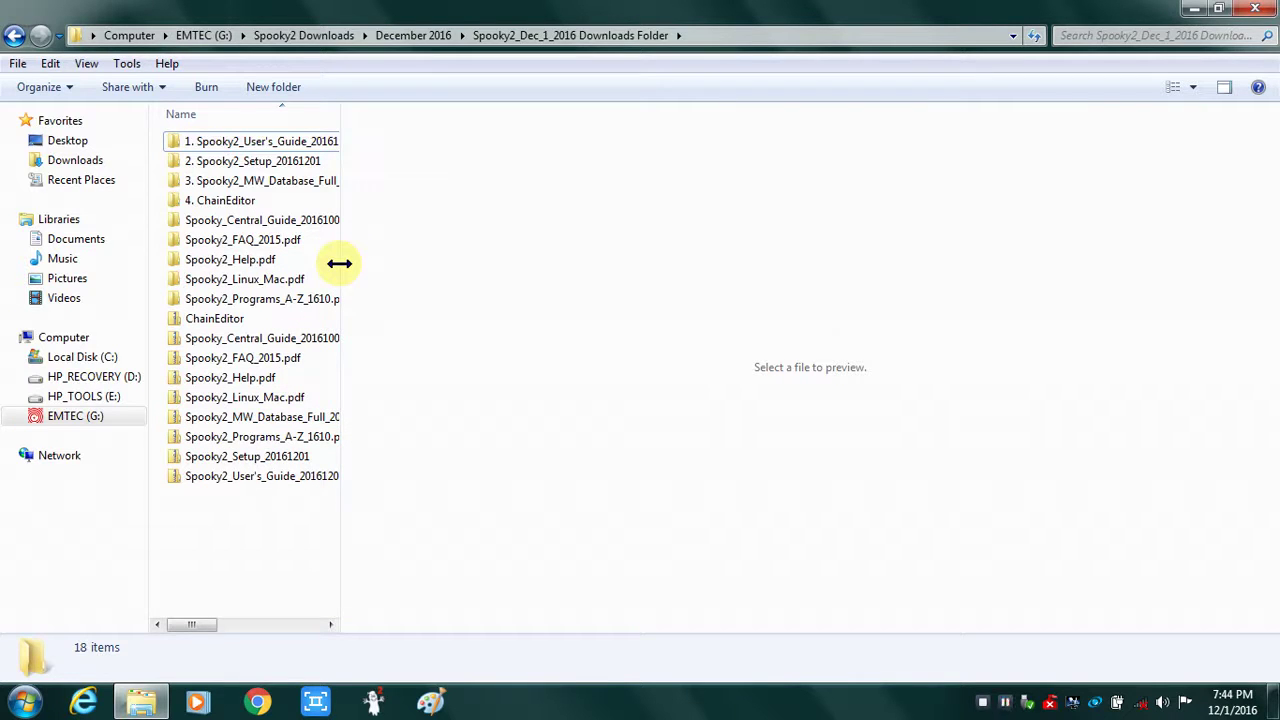
drag(340, 263, 646, 280)
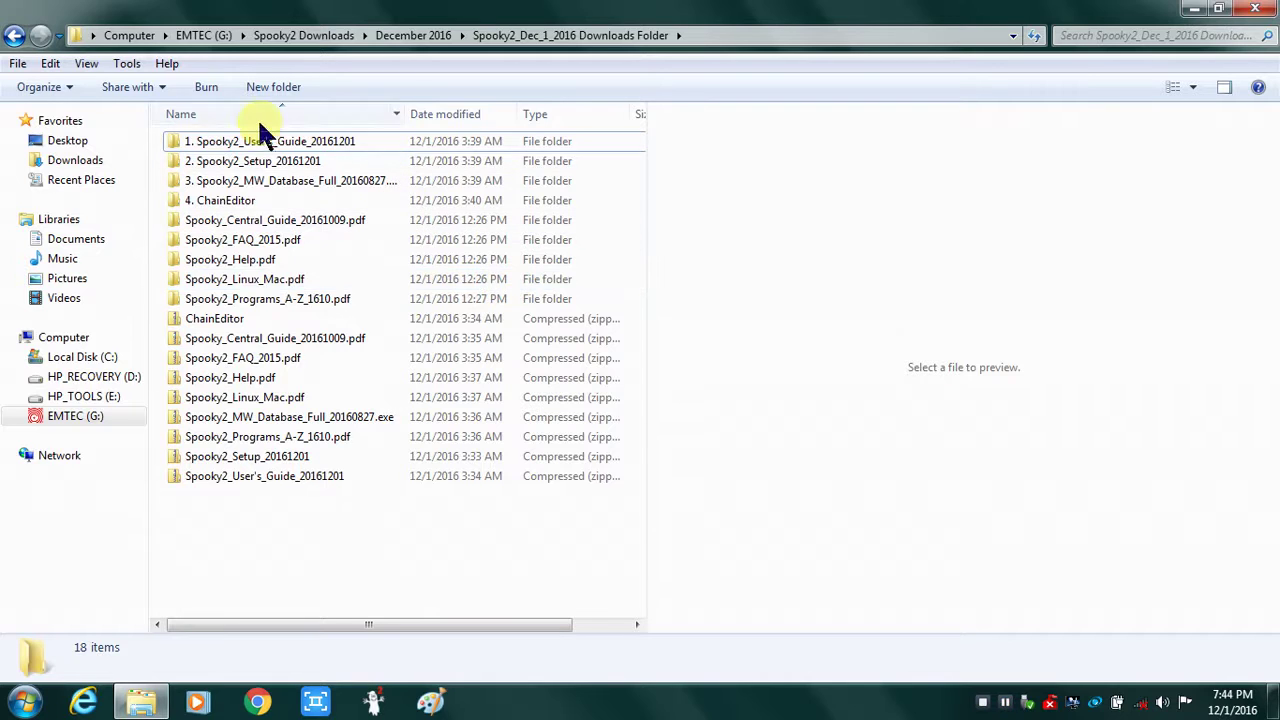
- Copy the Spooky2_User's_Guide_20161201 PDF from the 1. Spooky2_User's_Guide_20161201 folder to the desktop
double_click(264, 145)
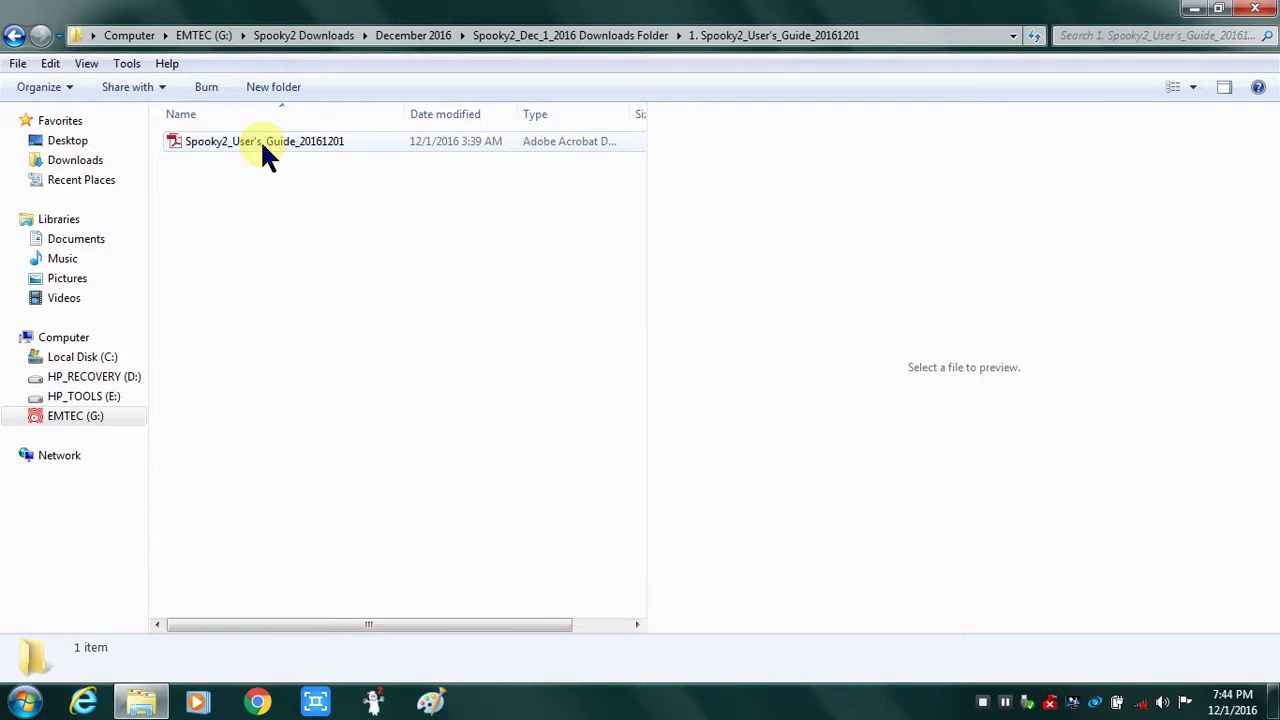
right_click(262, 143)
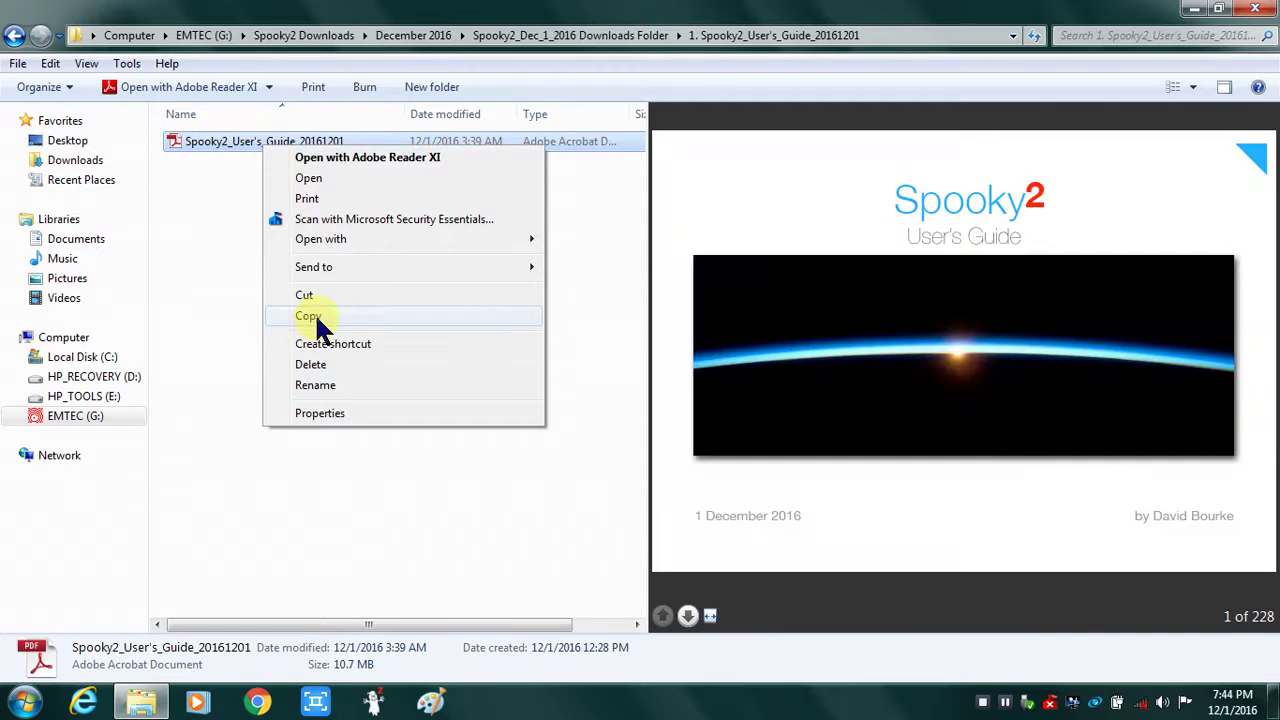
click(322, 316)
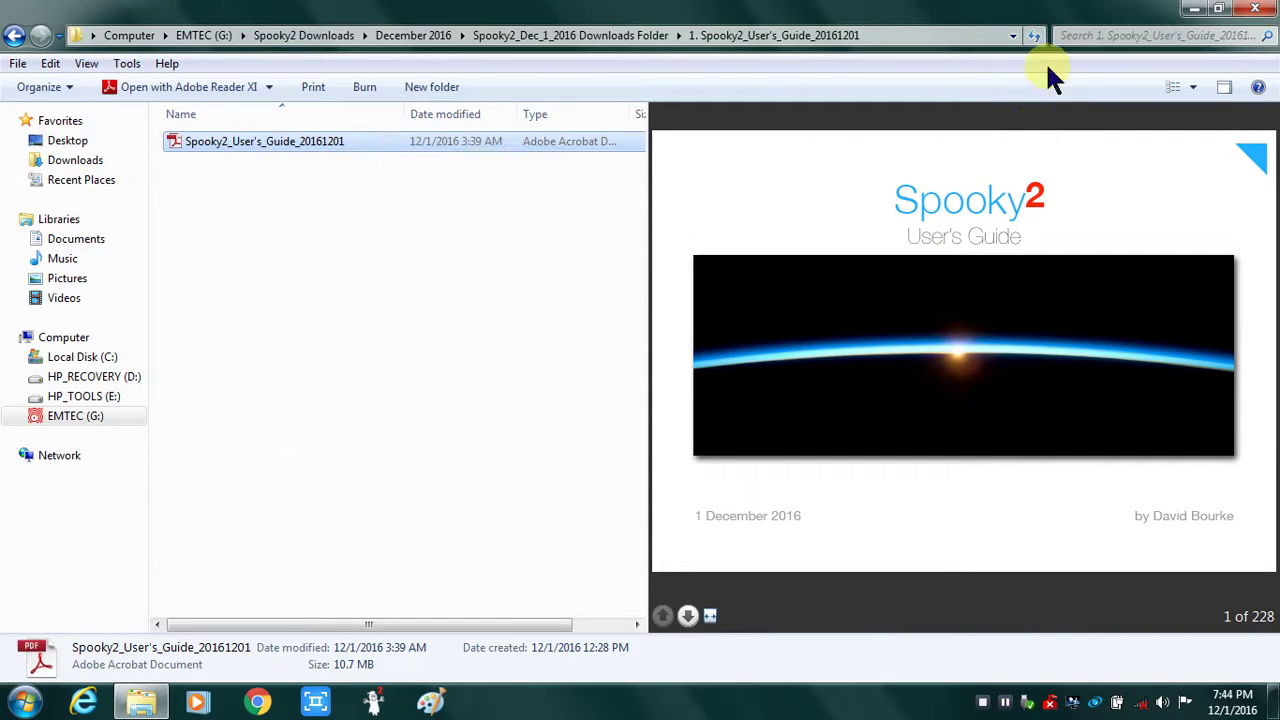
click(1194, 9)
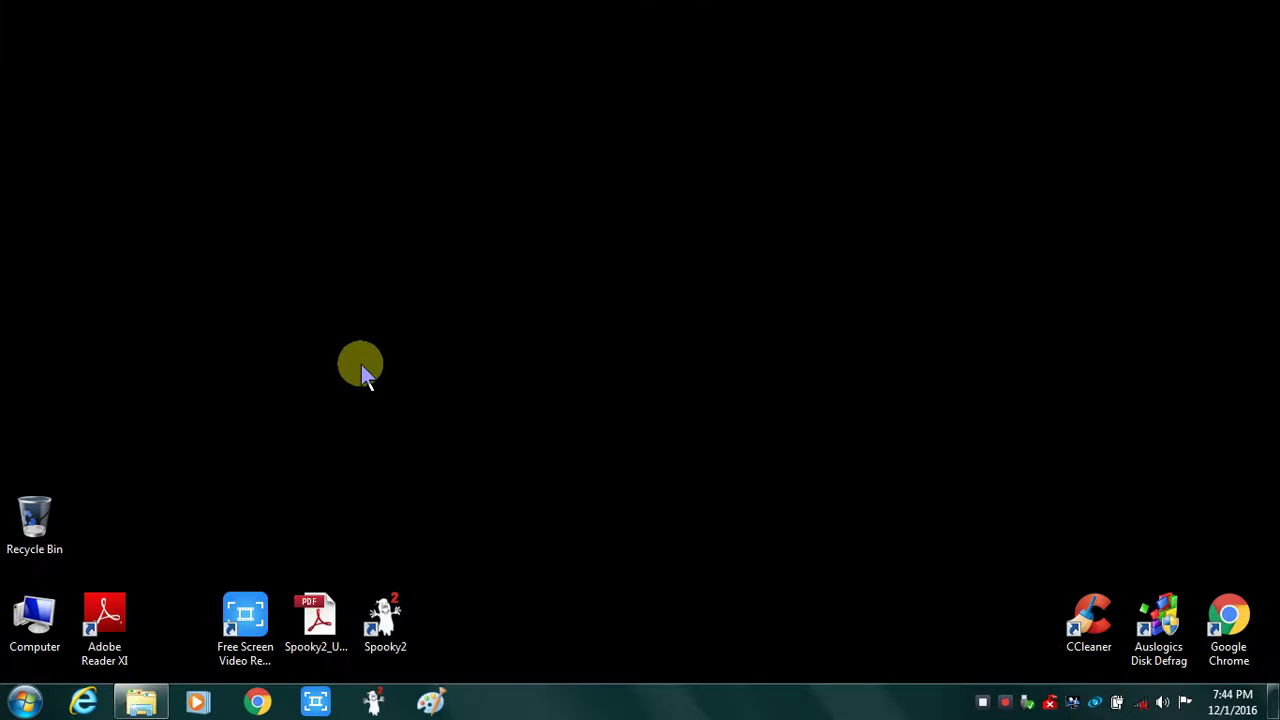
right_click(352, 343)
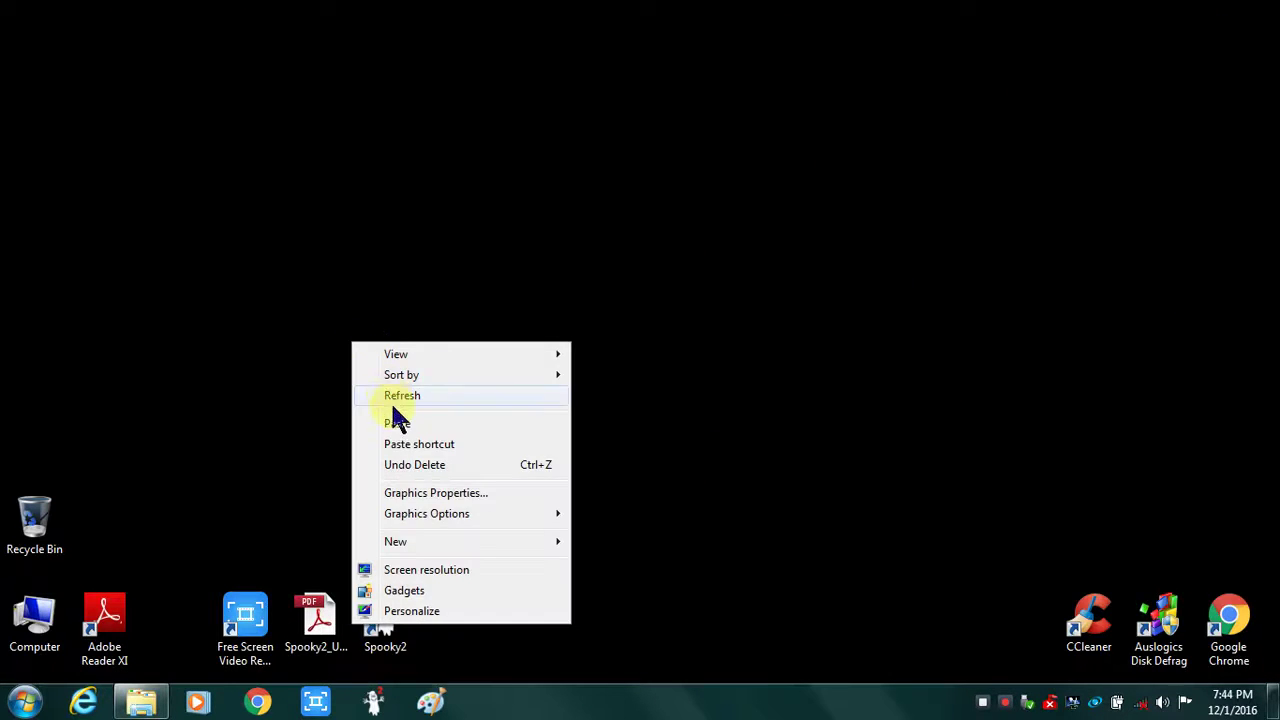
click(400, 426)
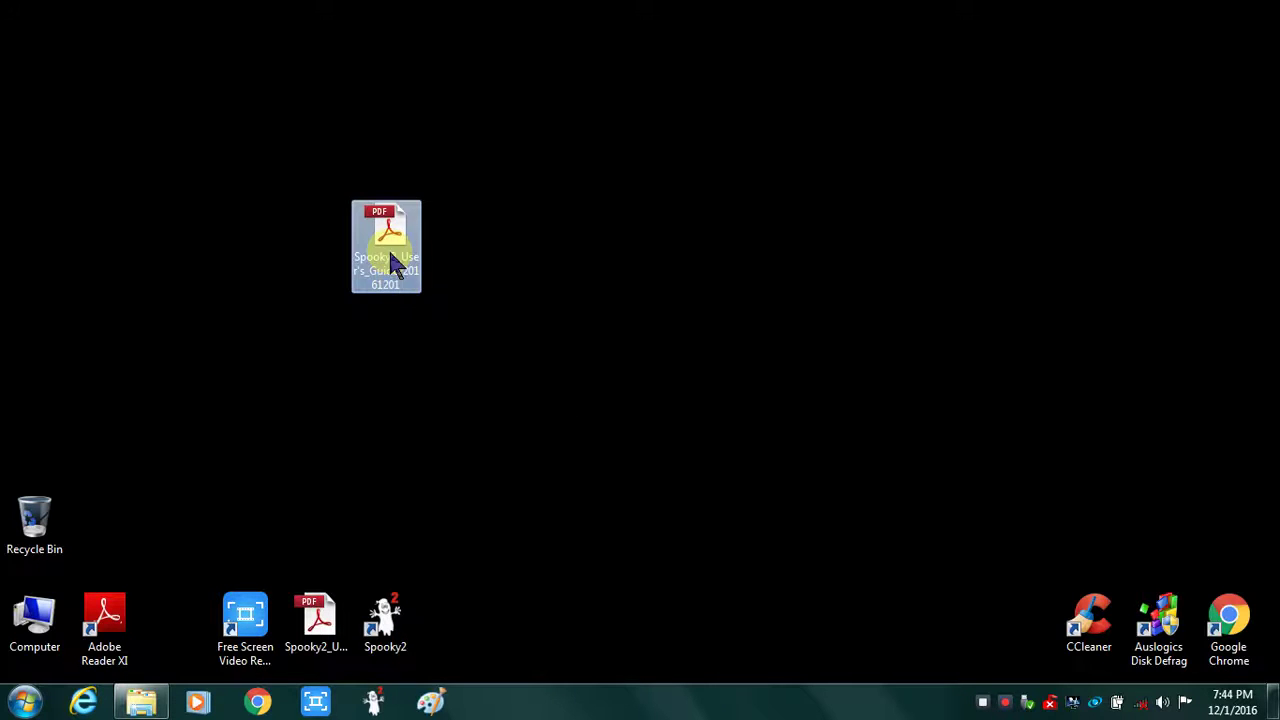
- Move the new User's Guide PDF toward the desktop's centre and the older guide PDF to the desktop's left edge
drag(391, 257, 535, 338)
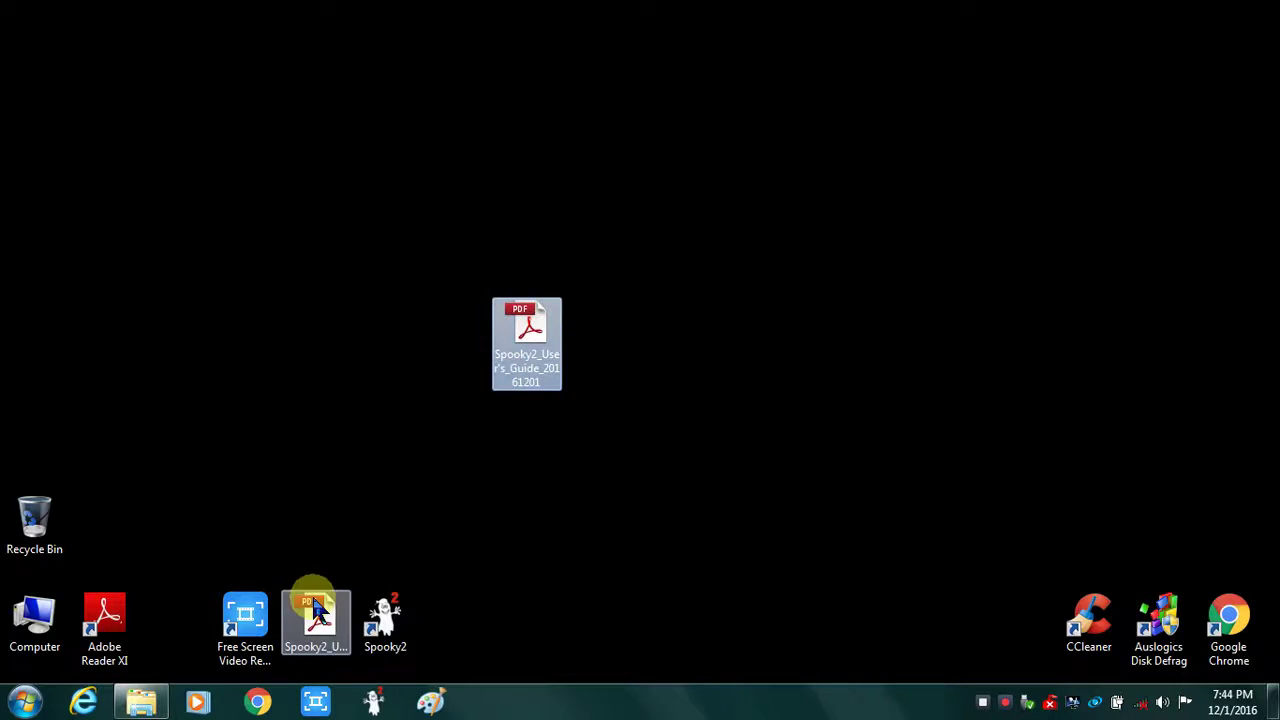
drag(316, 605, 57, 300)
click(240, 336)
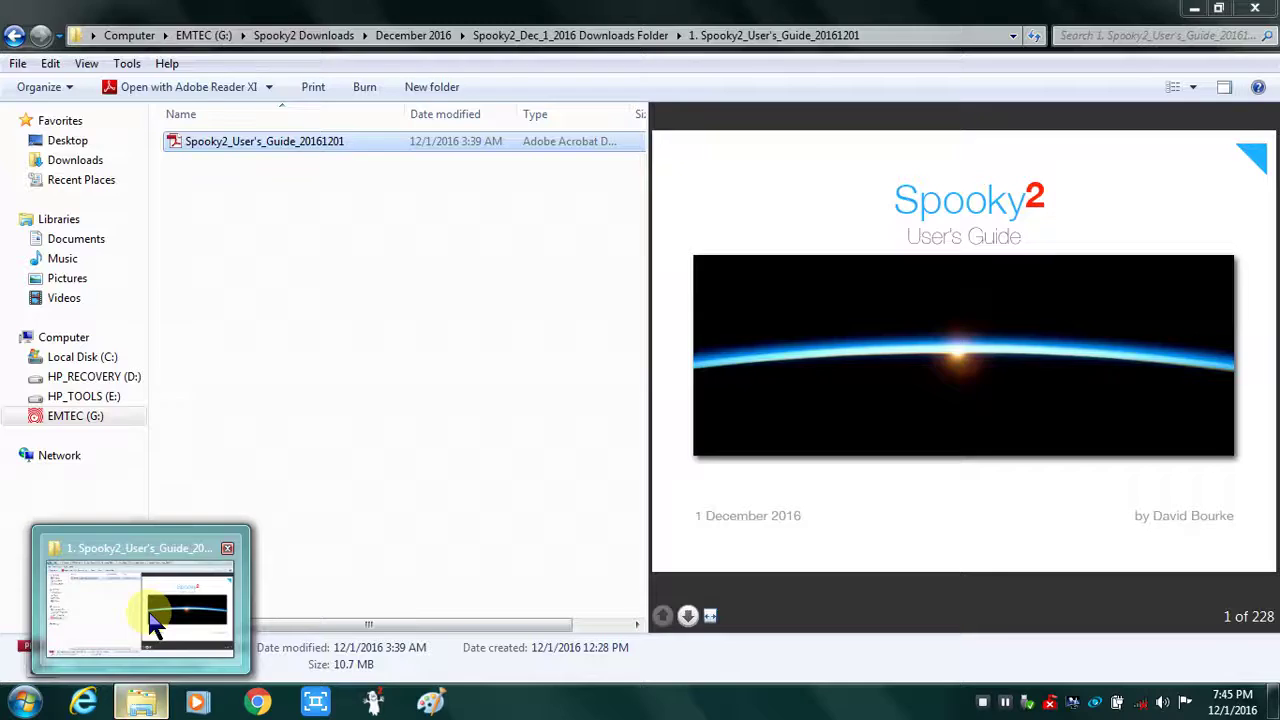
- Run the Spooky2_Setup_20161201 installer from the 2. Spooky2_Setup_20161201 folder
click(147, 622)
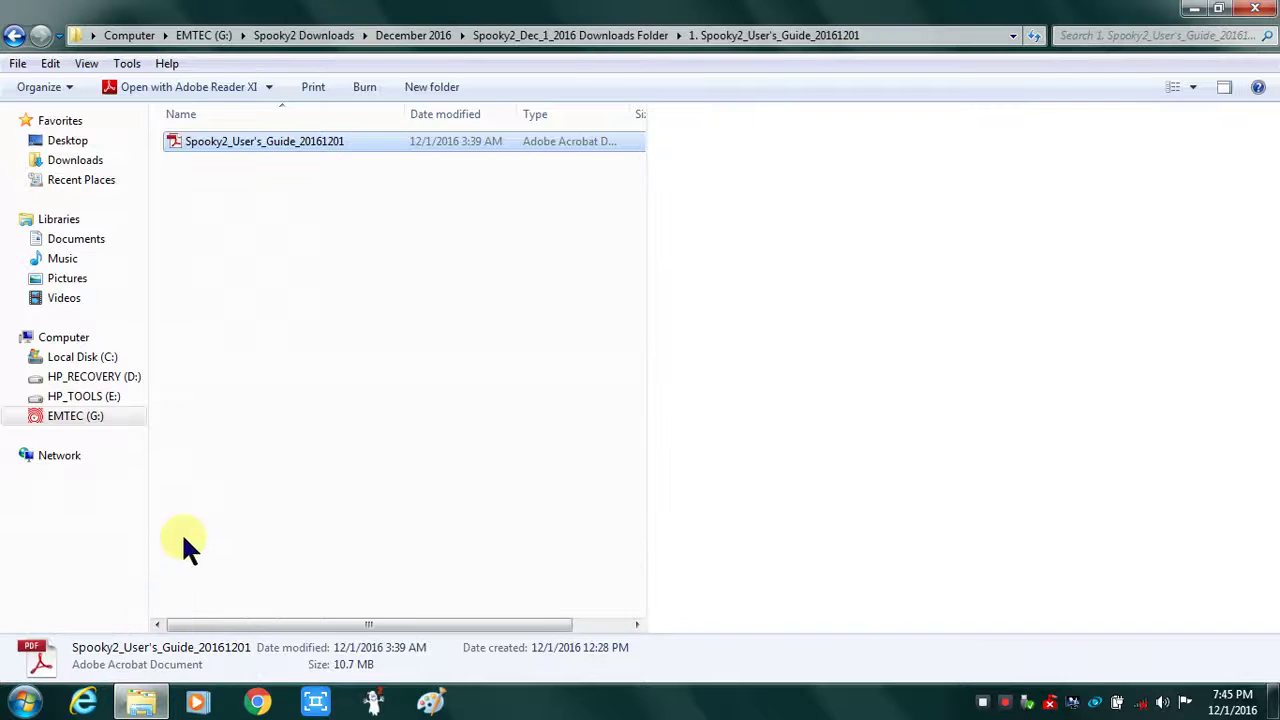
click(14, 35)
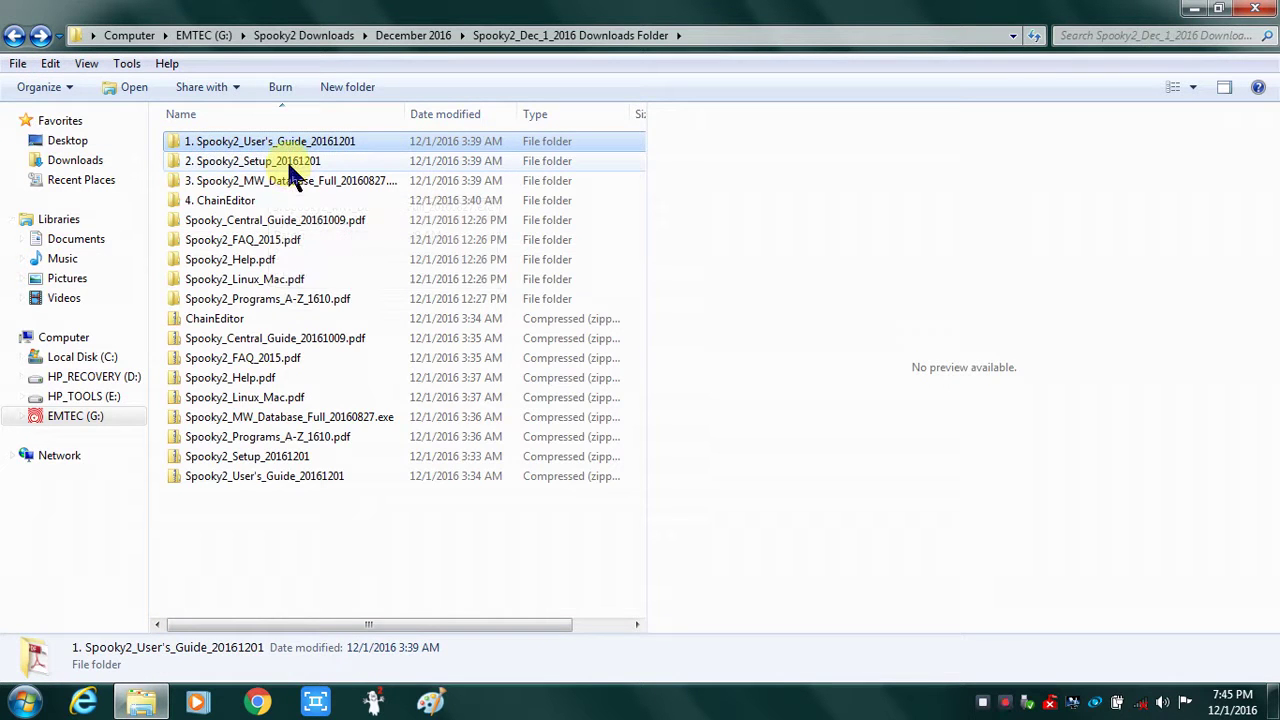
double_click(286, 163)
click(284, 141)
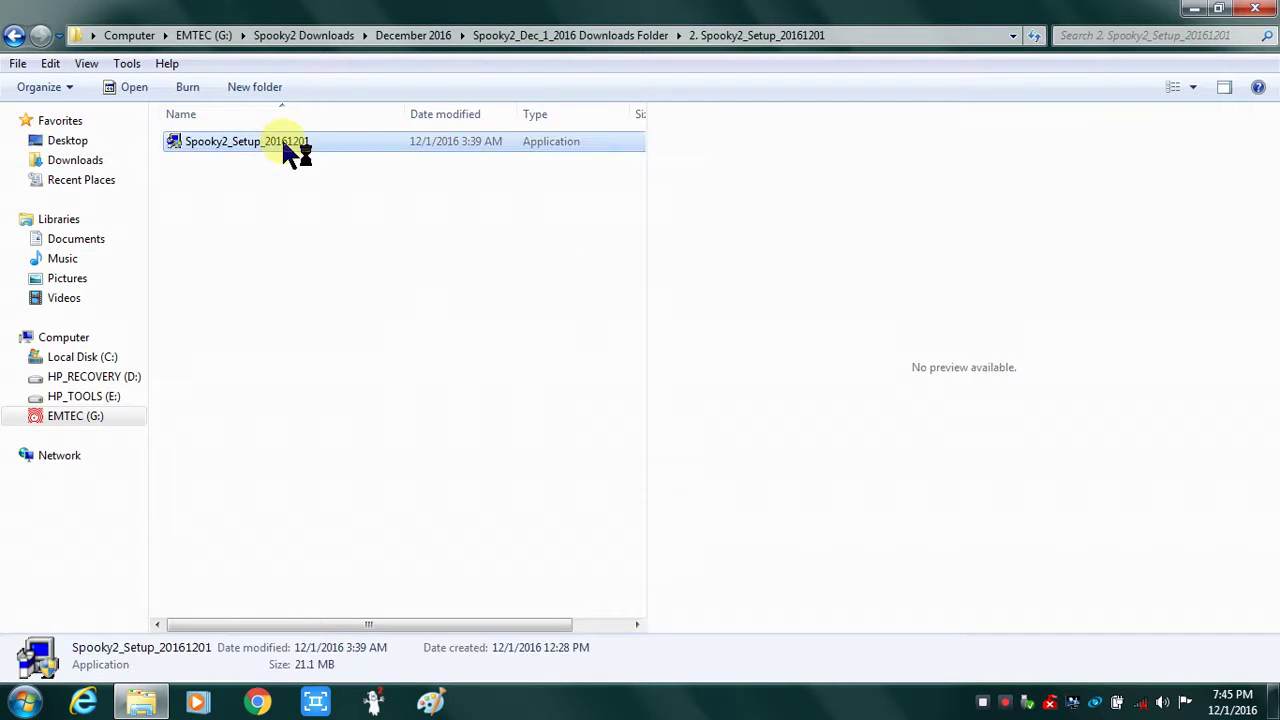
key(Return)
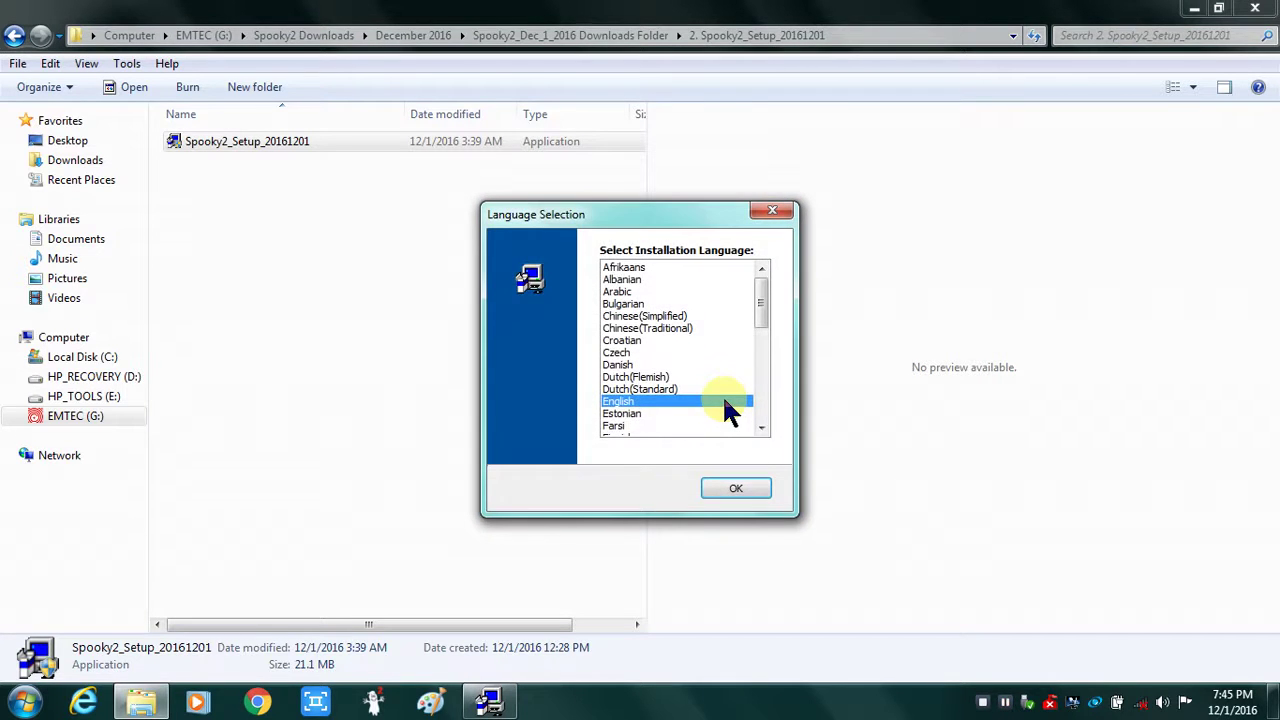
- Choose English as the installation language and accept the license agreement
click(728, 487)
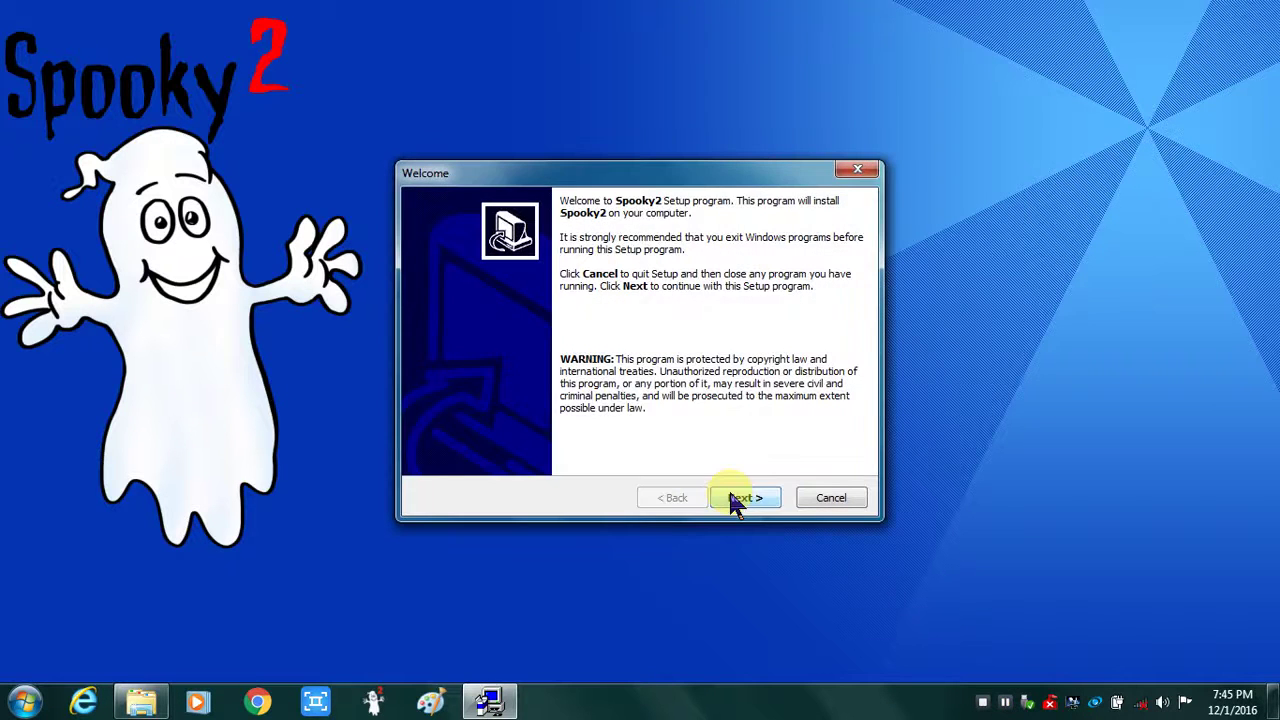
click(731, 495)
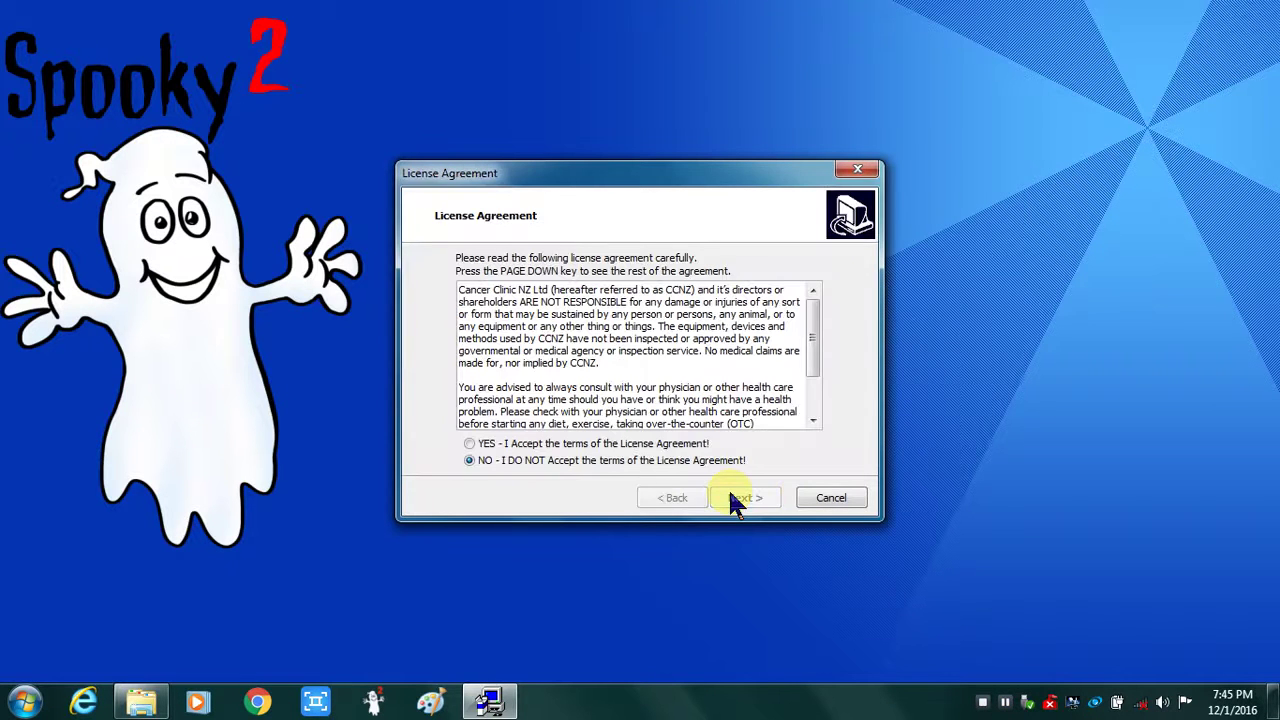
click(469, 443)
click(748, 500)
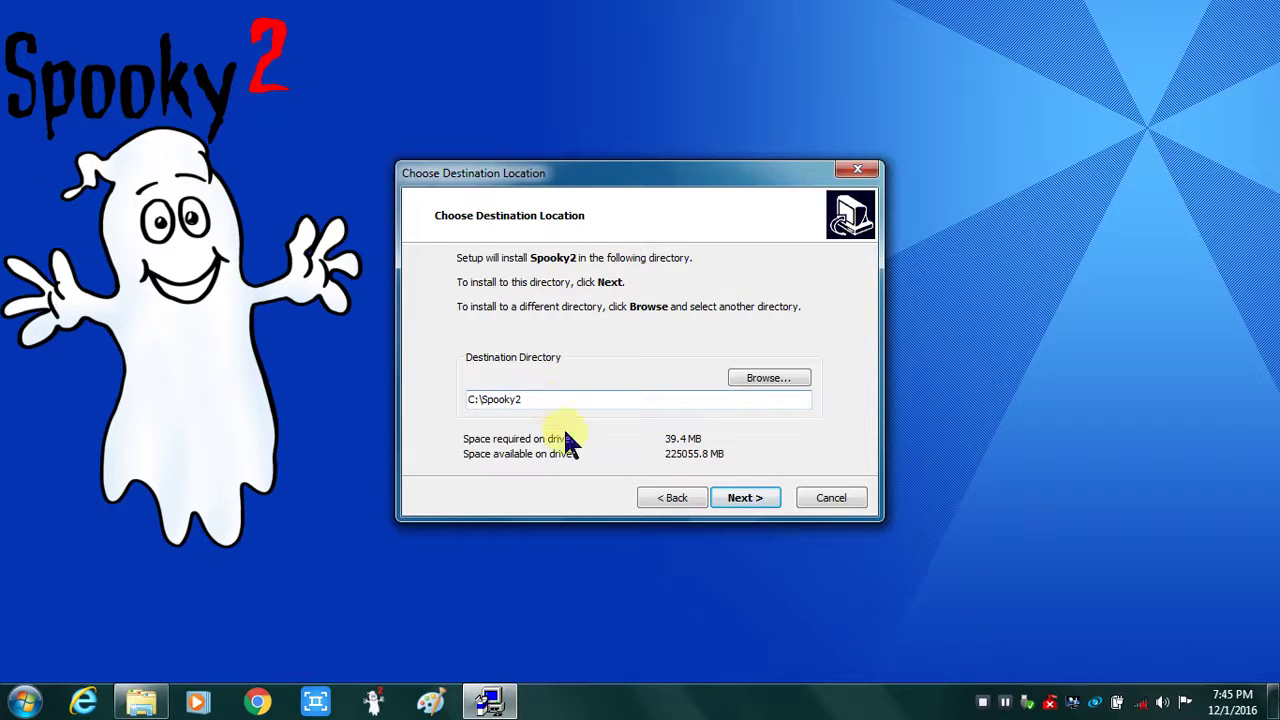
- Install Spooky2 to C:\Spooky2 and finish the setup with the option to launch the program enabled
click(744, 498)
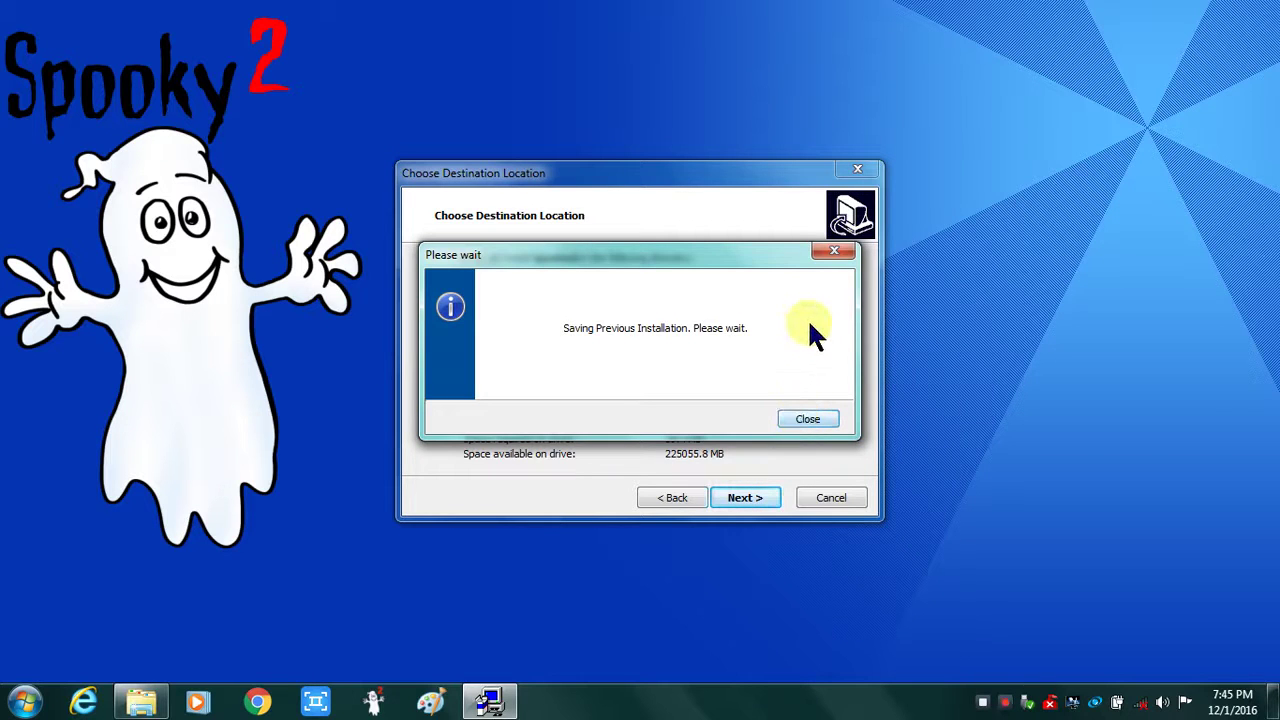
drag(726, 256, 464, 418)
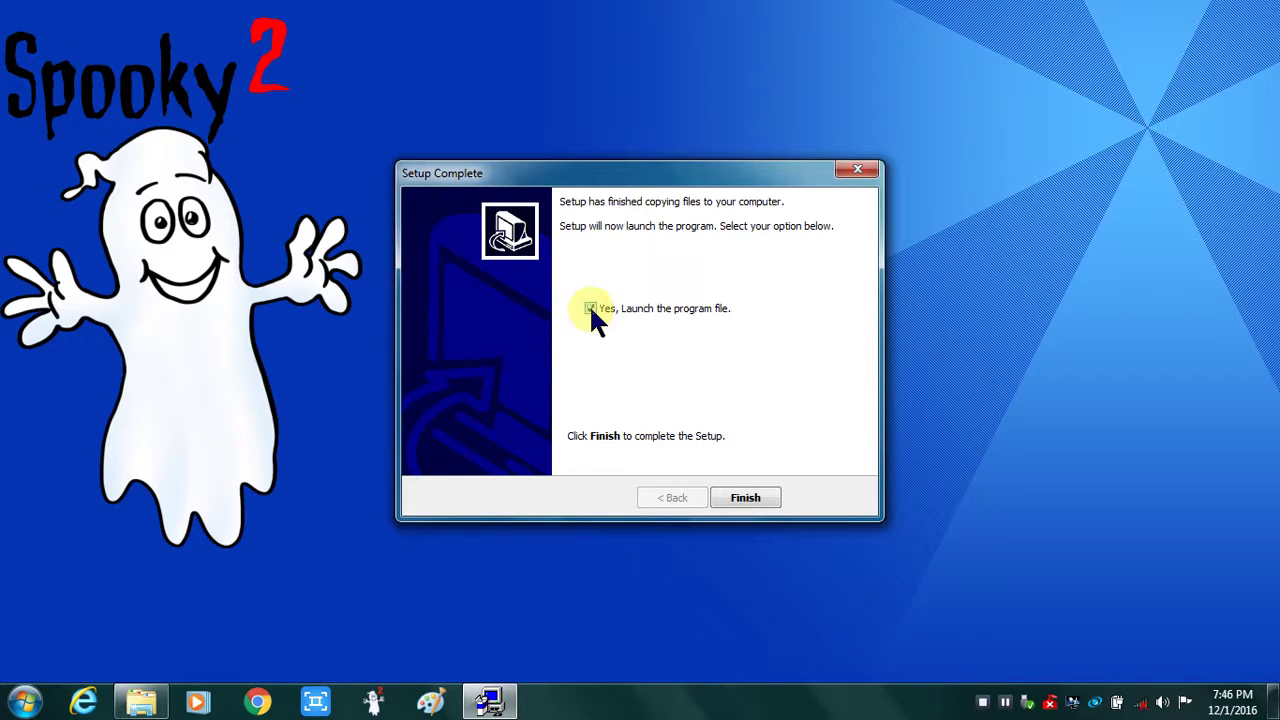
click(760, 500)
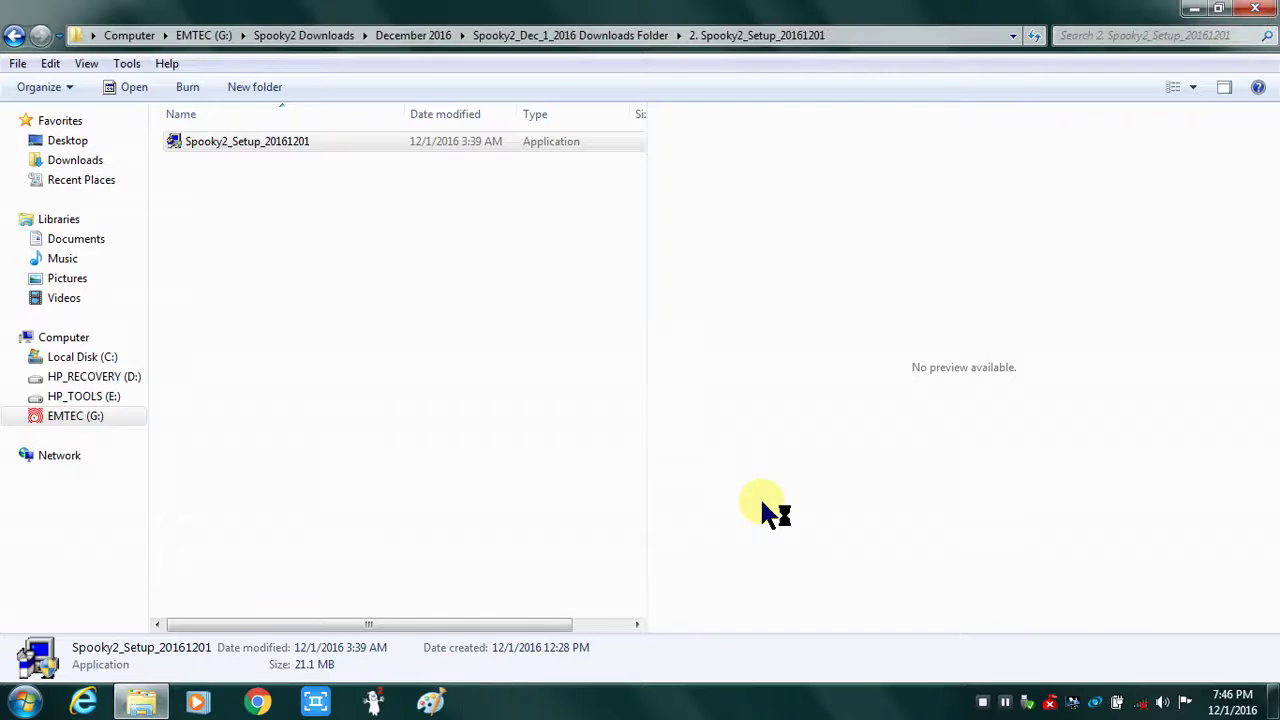
- Close the setup folder window and move the new User's Guide PDF beside the Spooky2 shortcut on the desktop
click(1256, 10)
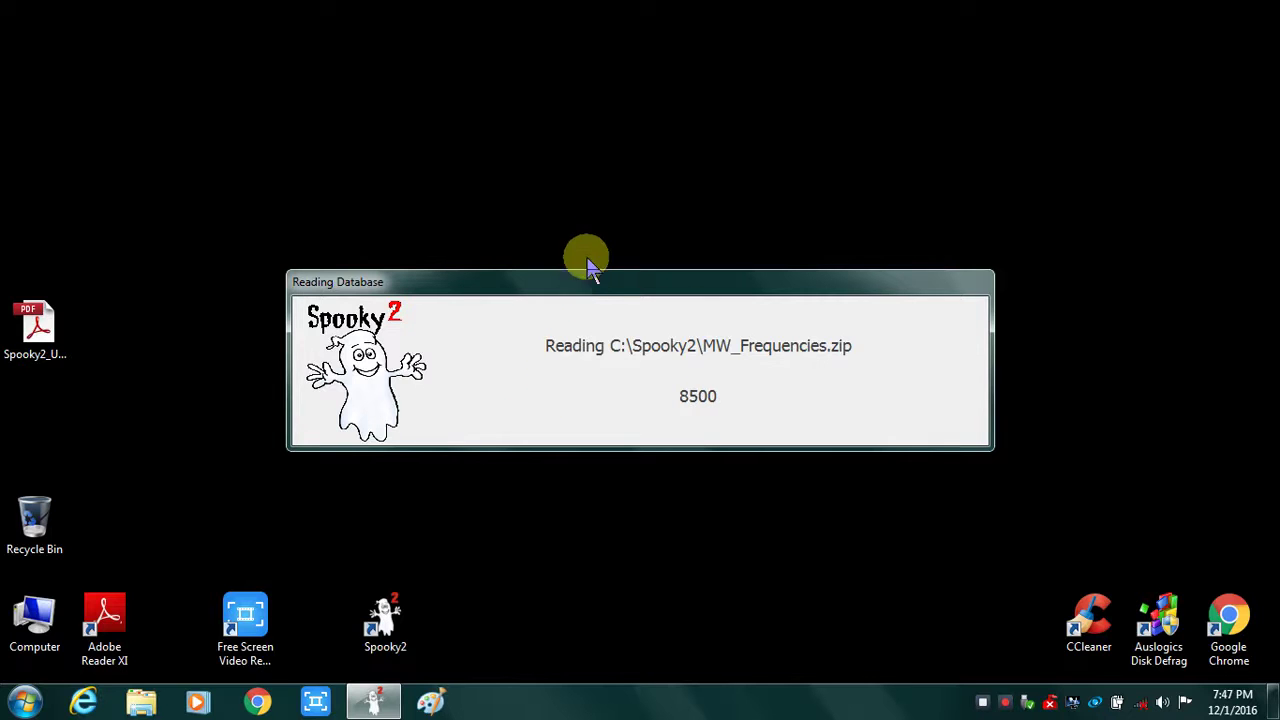
drag(588, 262, 634, 128)
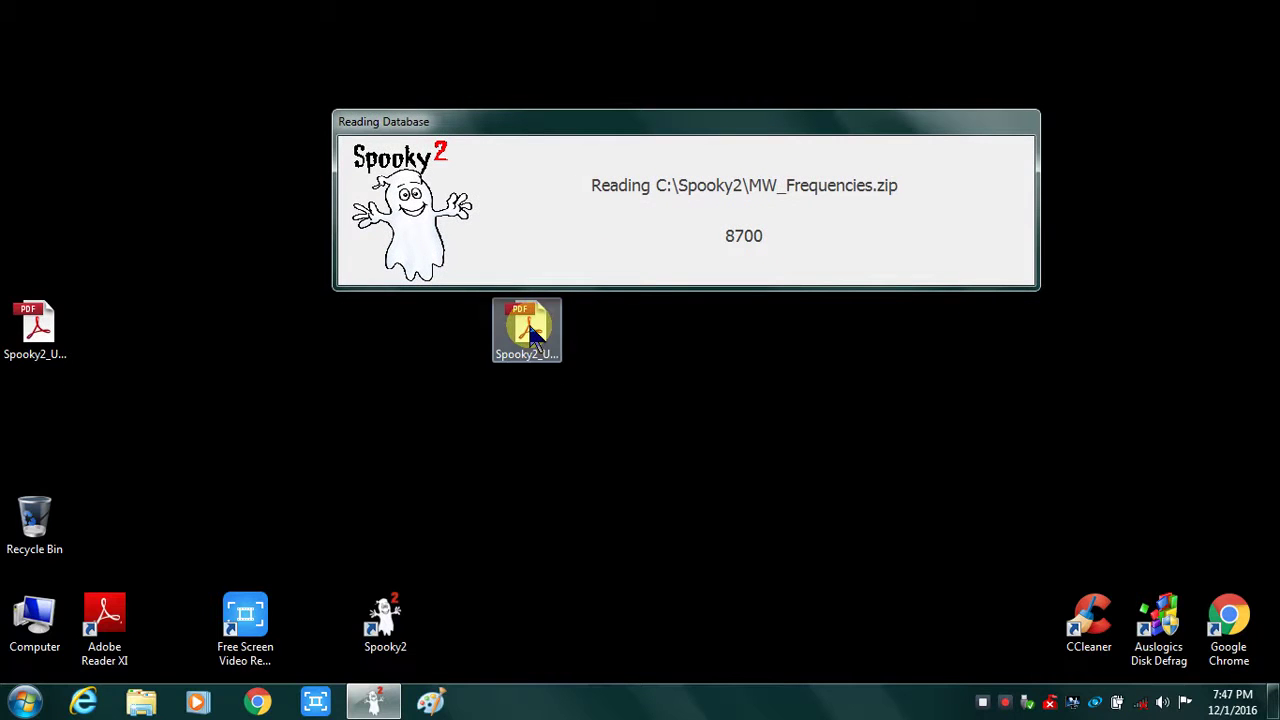
drag(531, 328, 470, 622)
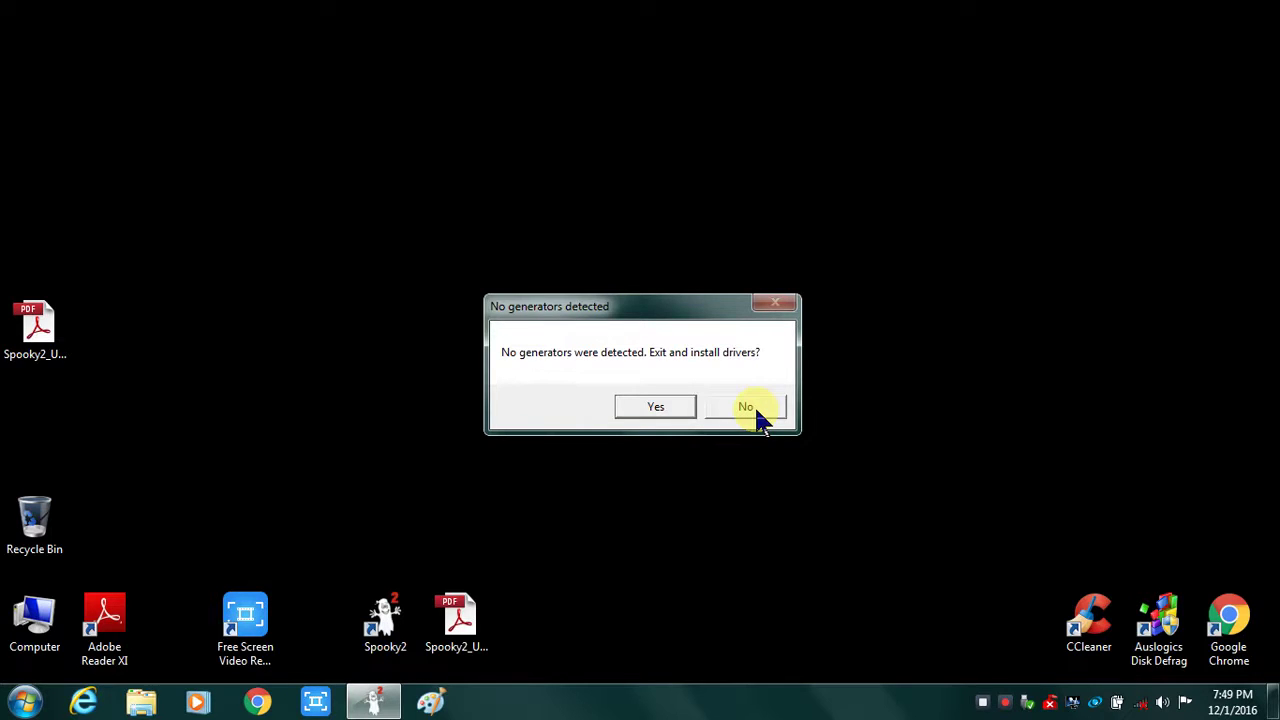
- Continue in Test Mode without installing drivers and open the System settings
click(746, 407)
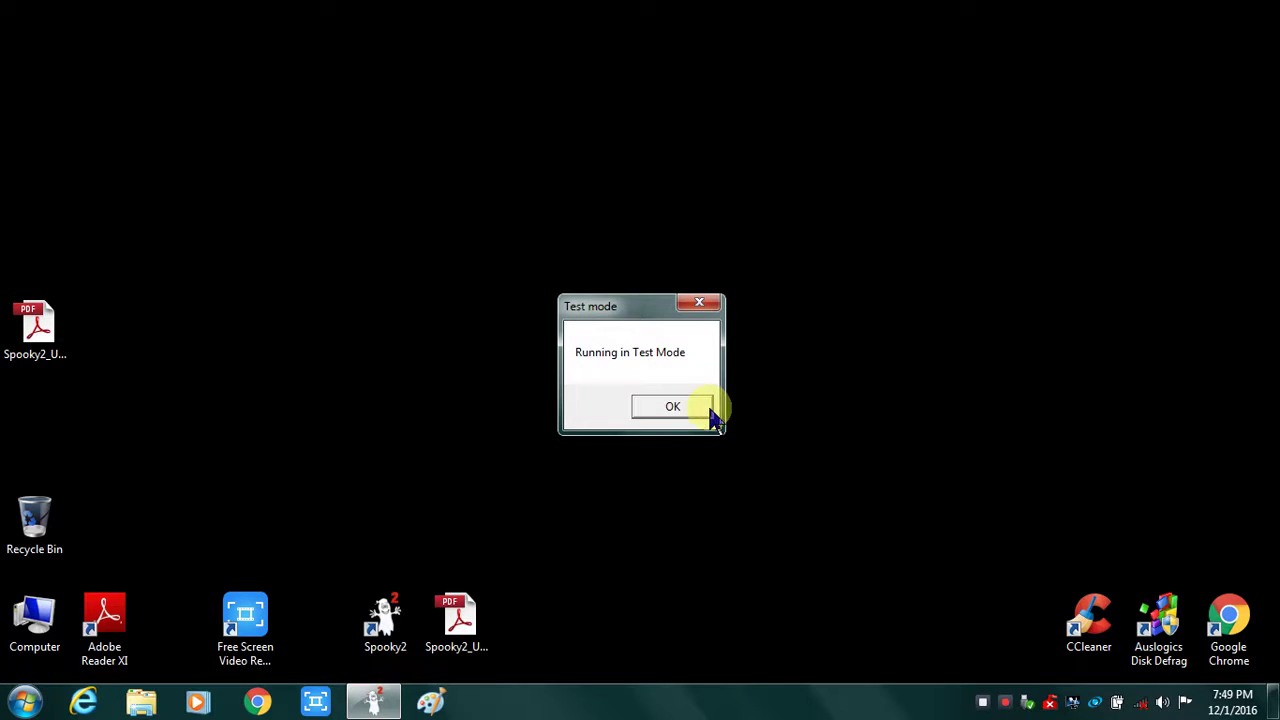
click(708, 411)
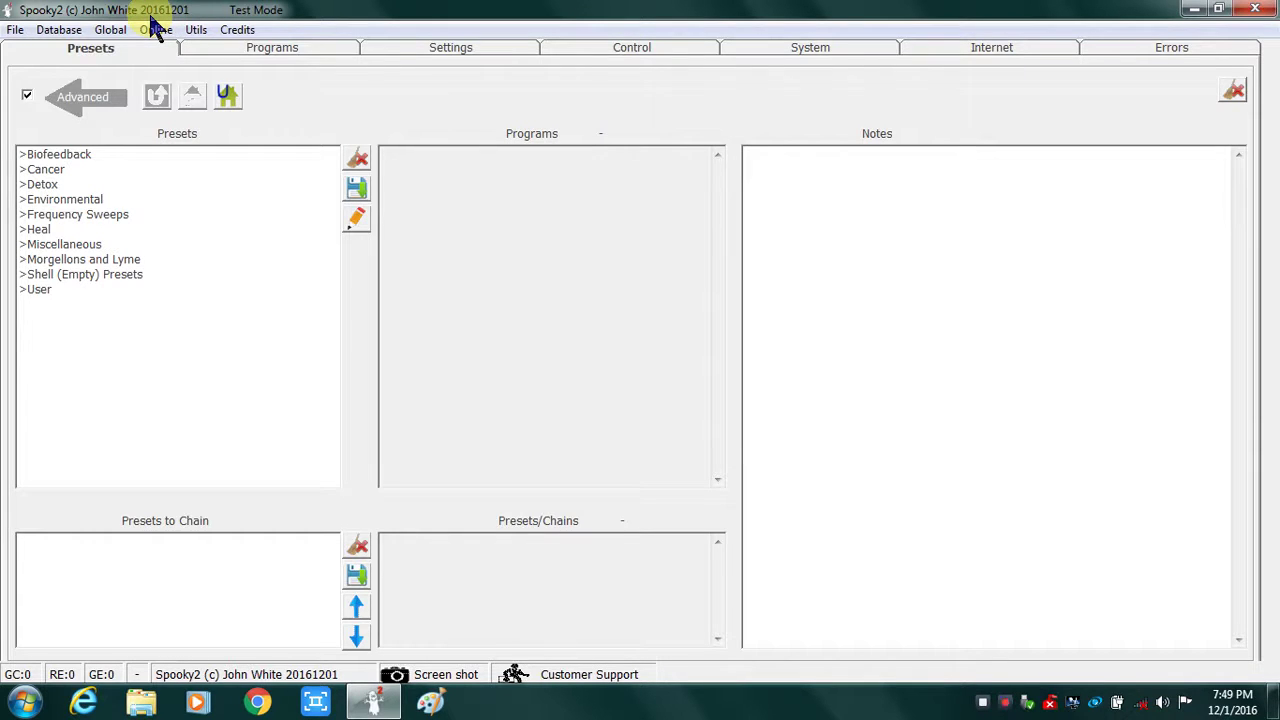
click(785, 52)
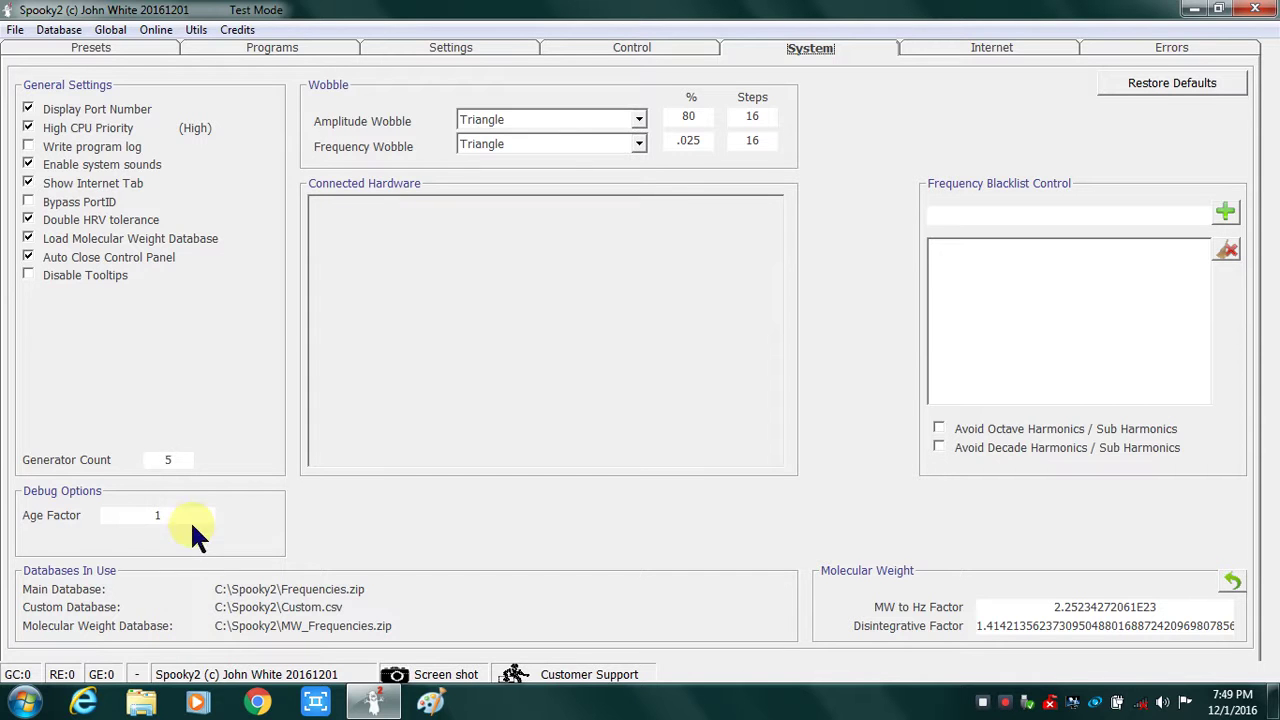
- Include all frequency databases in the program list, and return to the presets
click(271, 47)
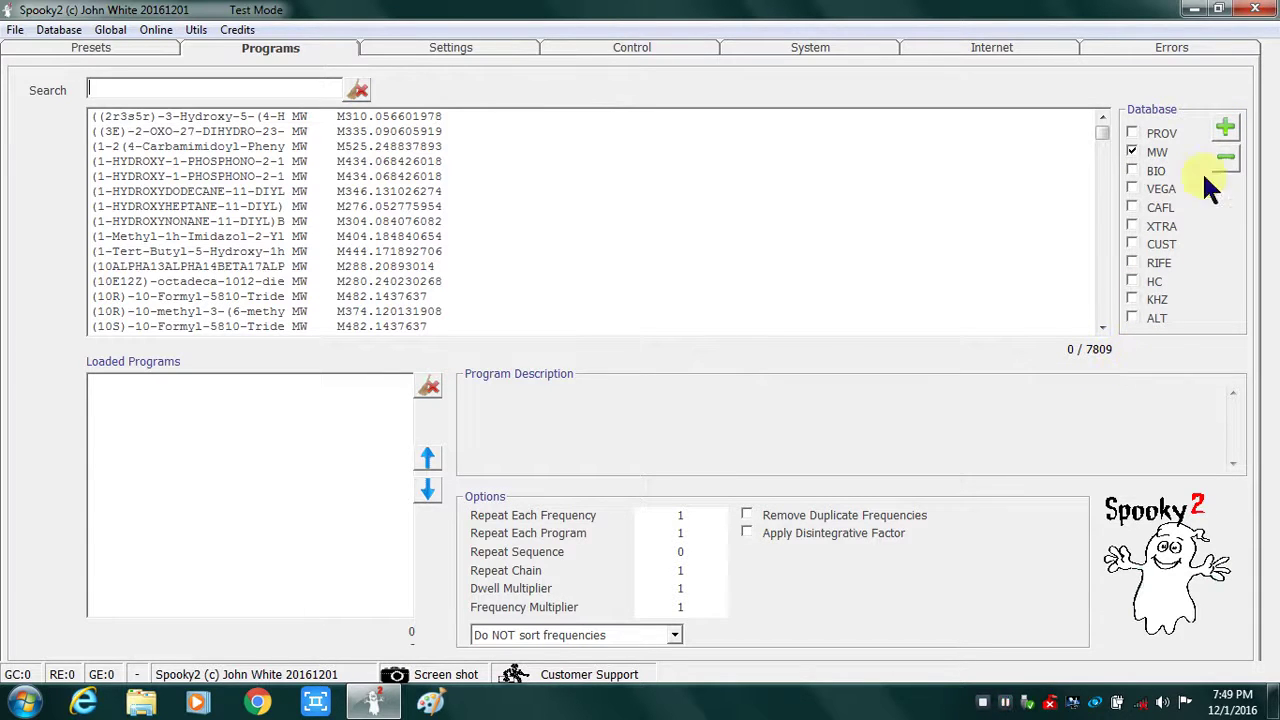
click(1236, 127)
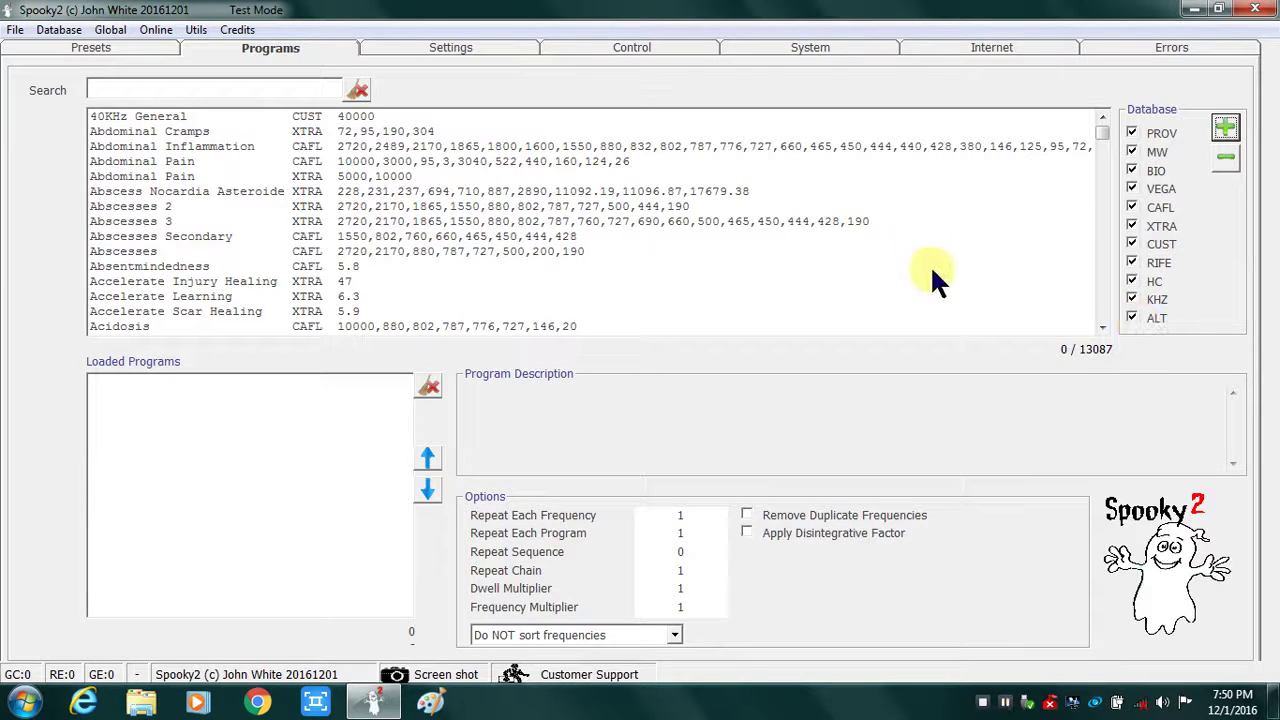
click(103, 44)
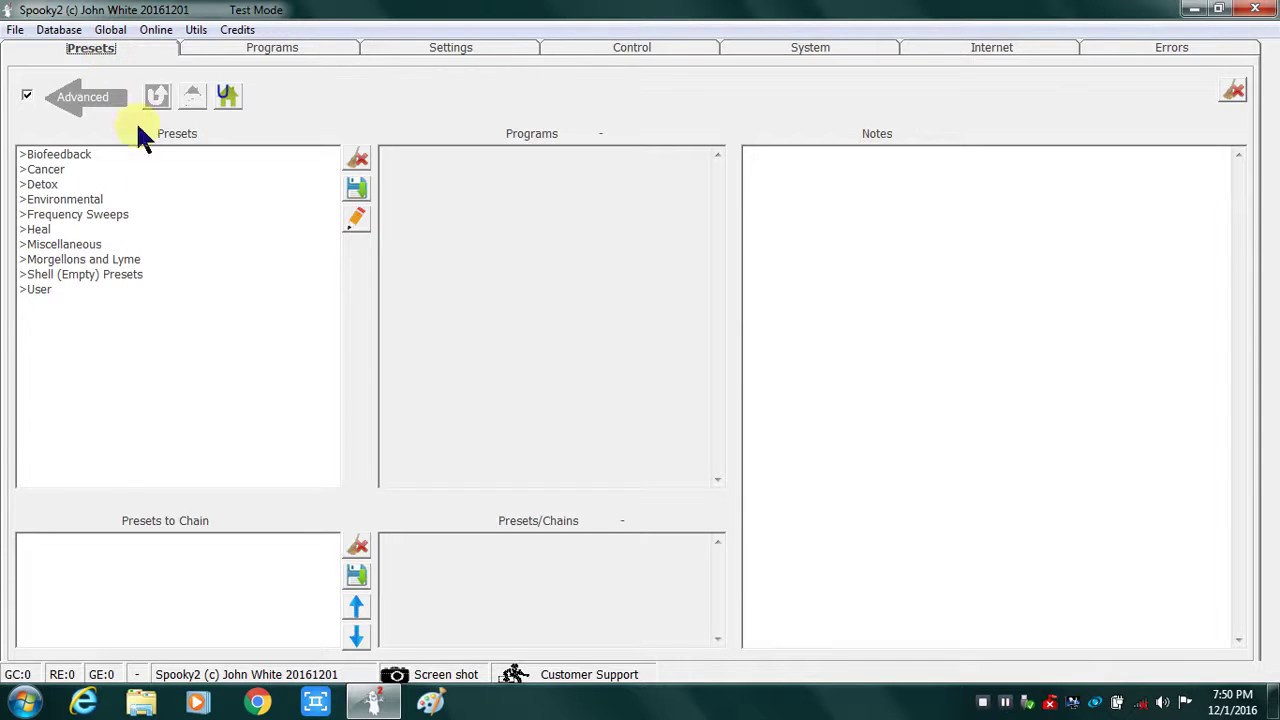
- Open the Spooky2_20161021 folder on the C: drive in Windows Explorer
click(27, 705)
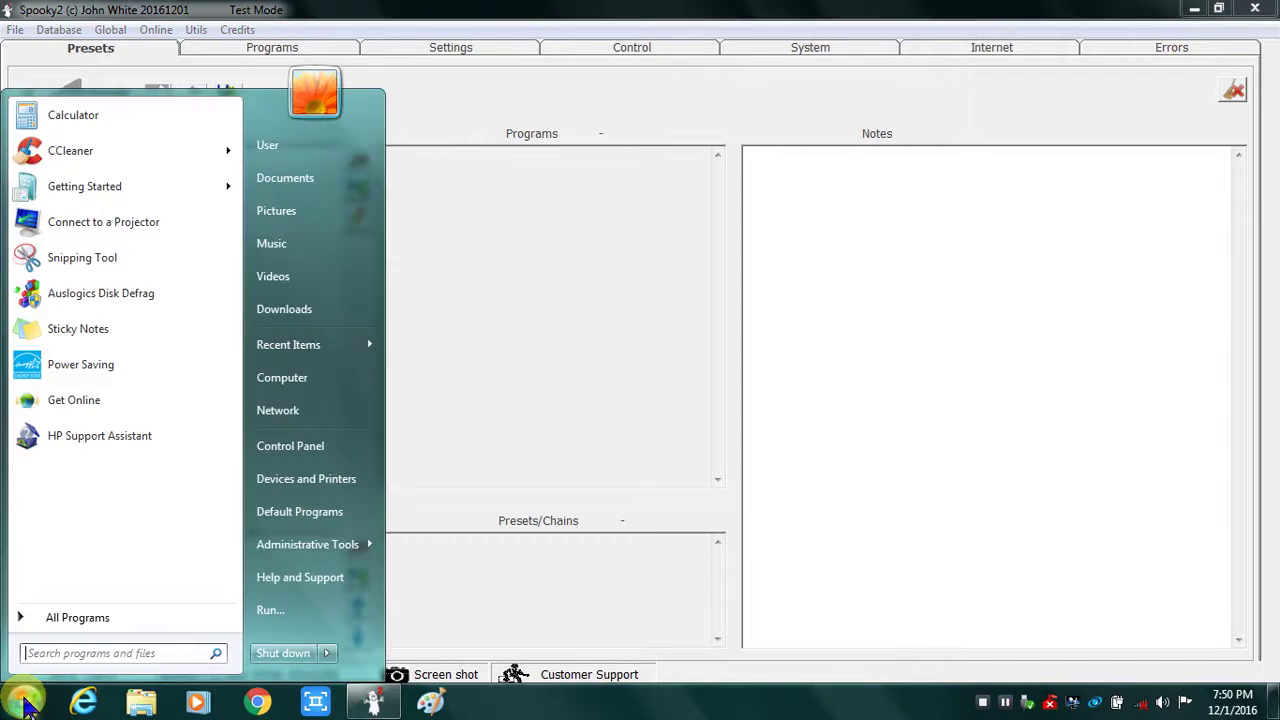
click(270, 382)
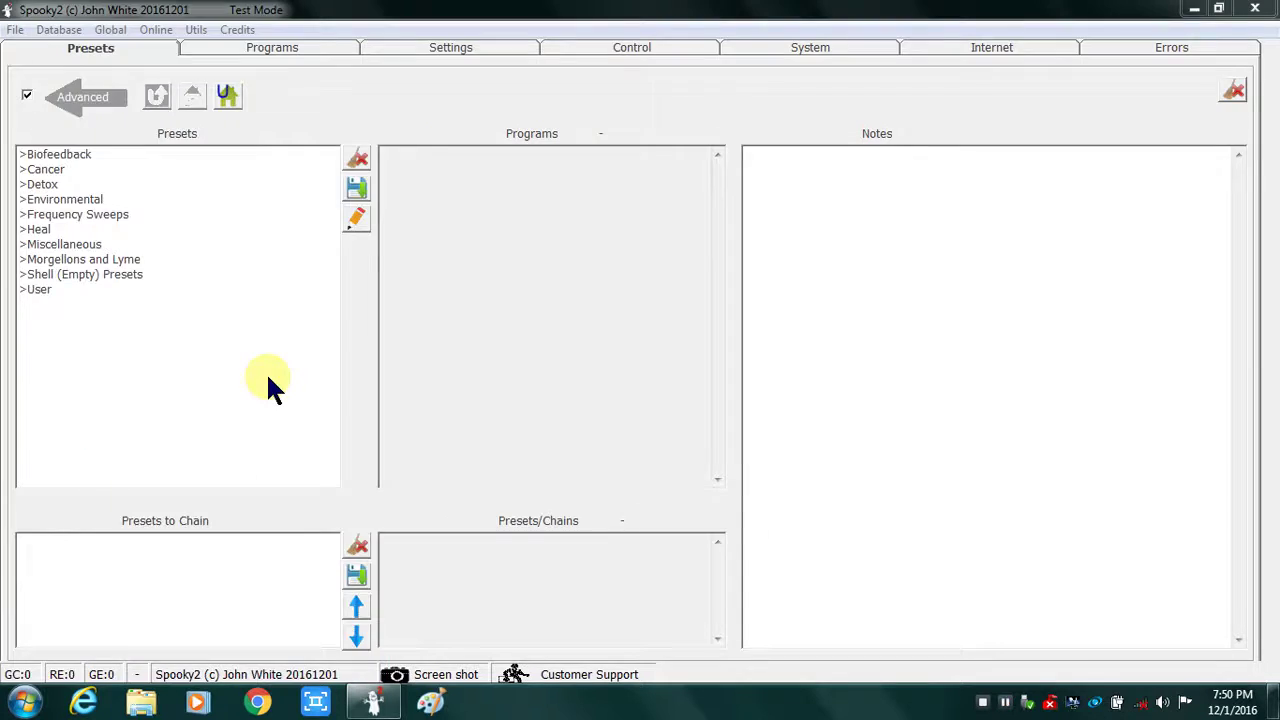
double_click(257, 168)
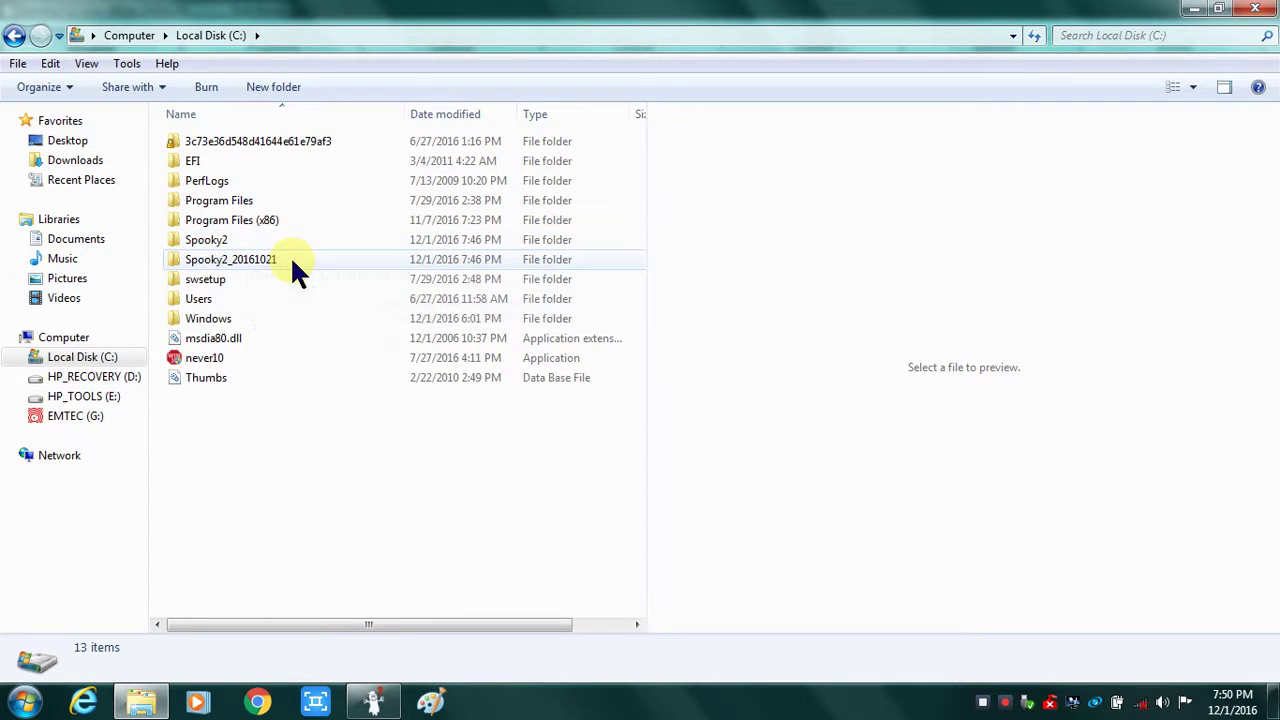
double_click(276, 264)
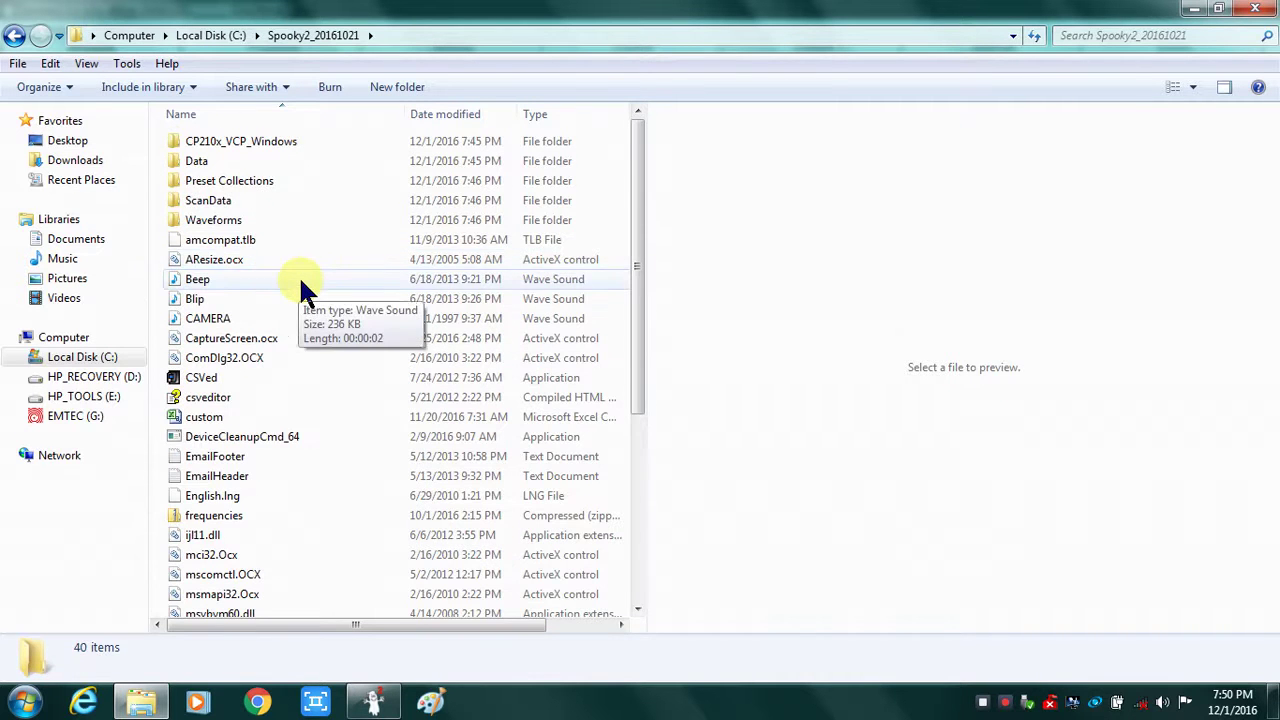
- Check the file type of the custom file in its properties, and close the properties
scroll(300, 285, down, 5)
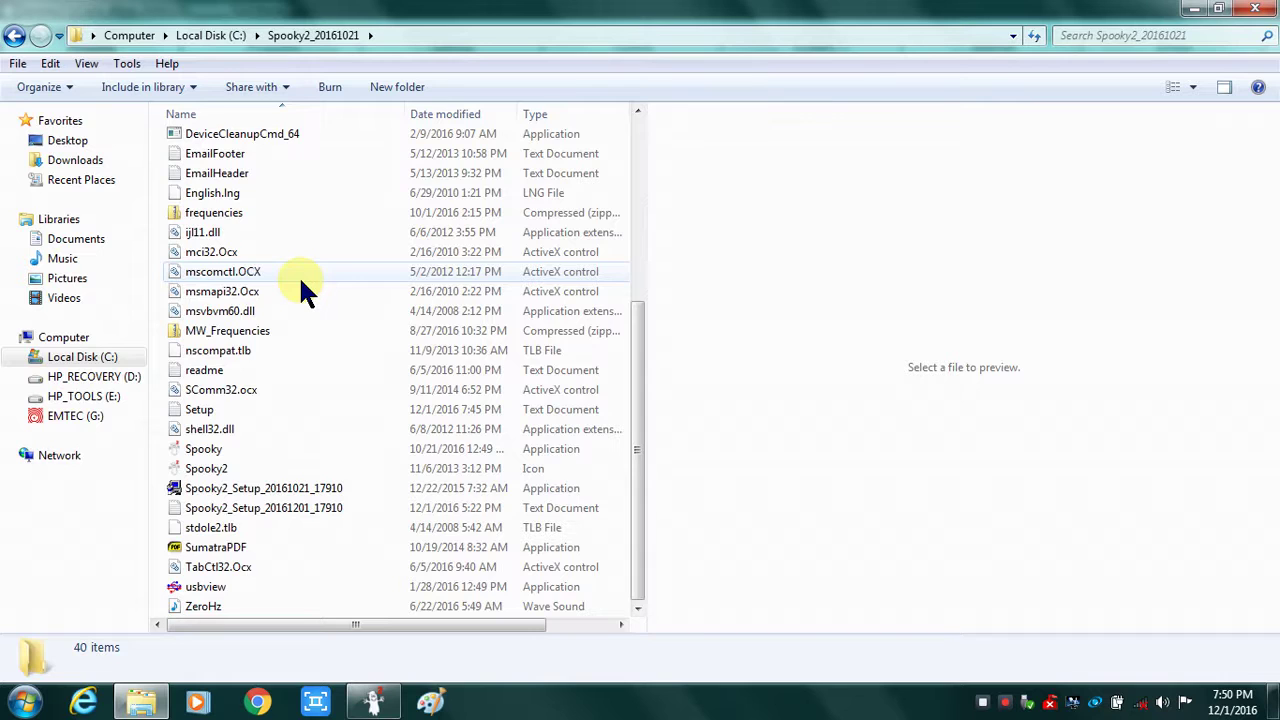
scroll(299, 275, up, 2)
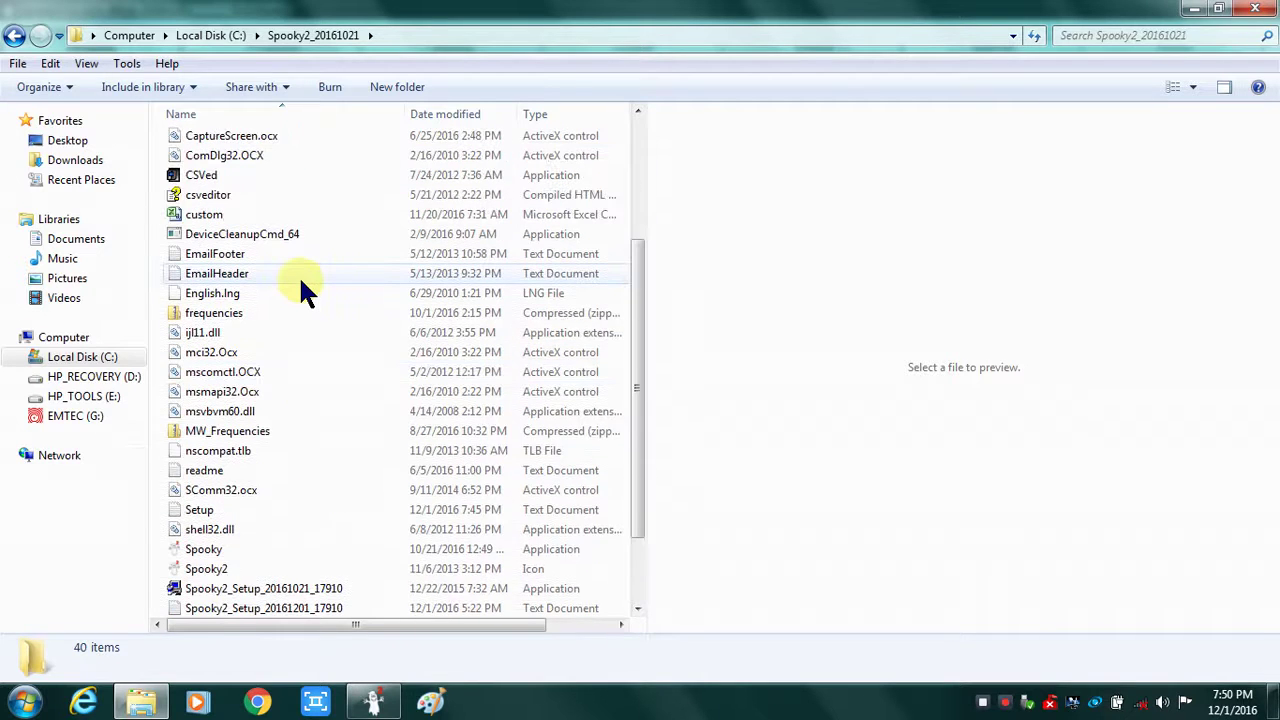
click(218, 218)
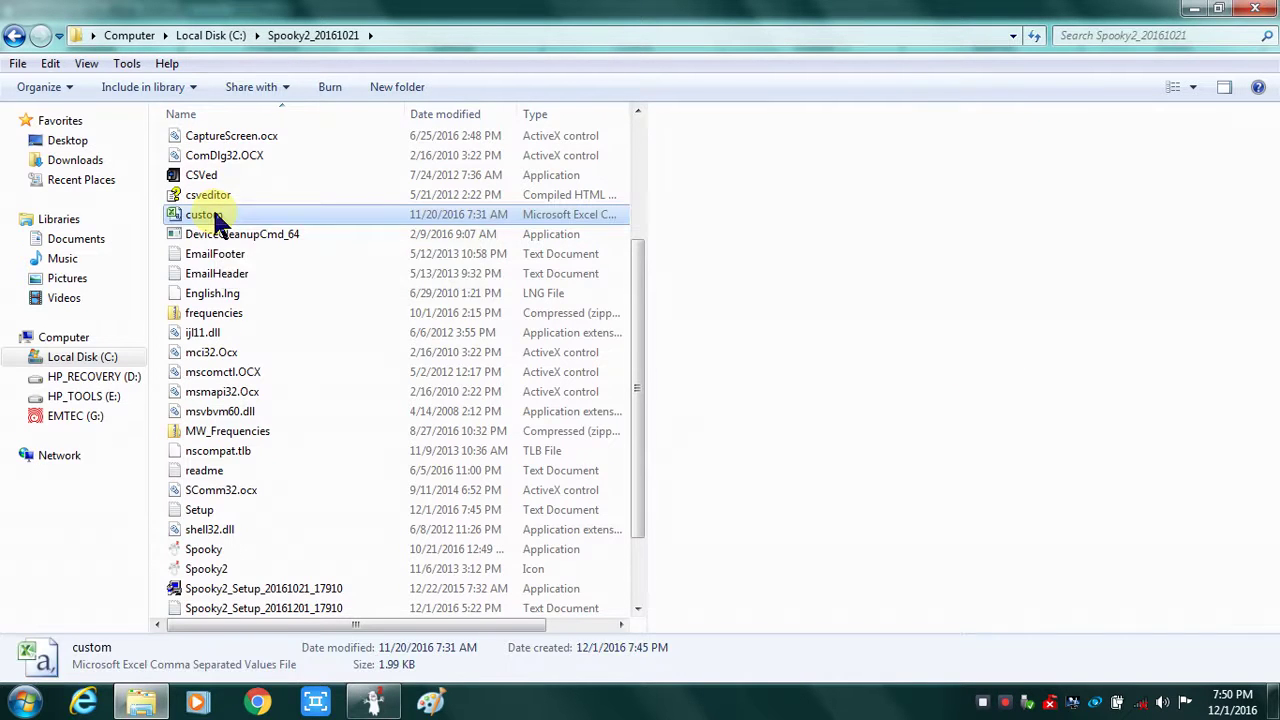
right_click(218, 218)
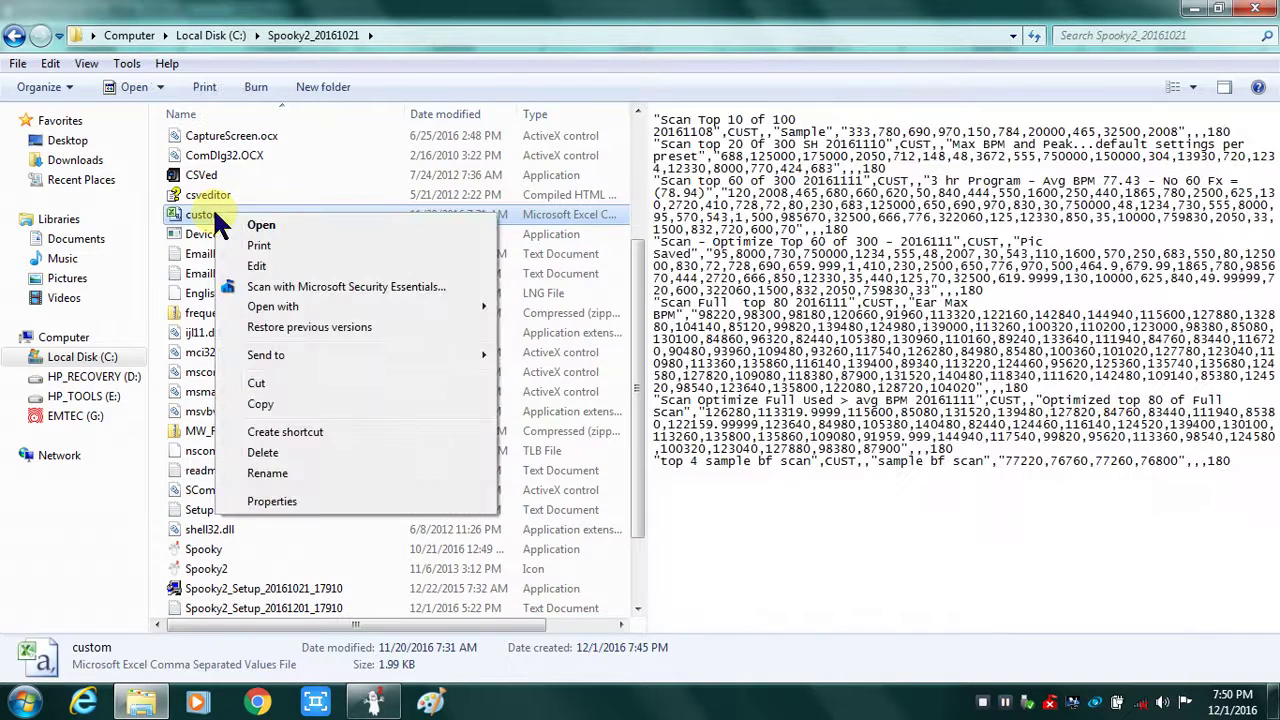
click(268, 500)
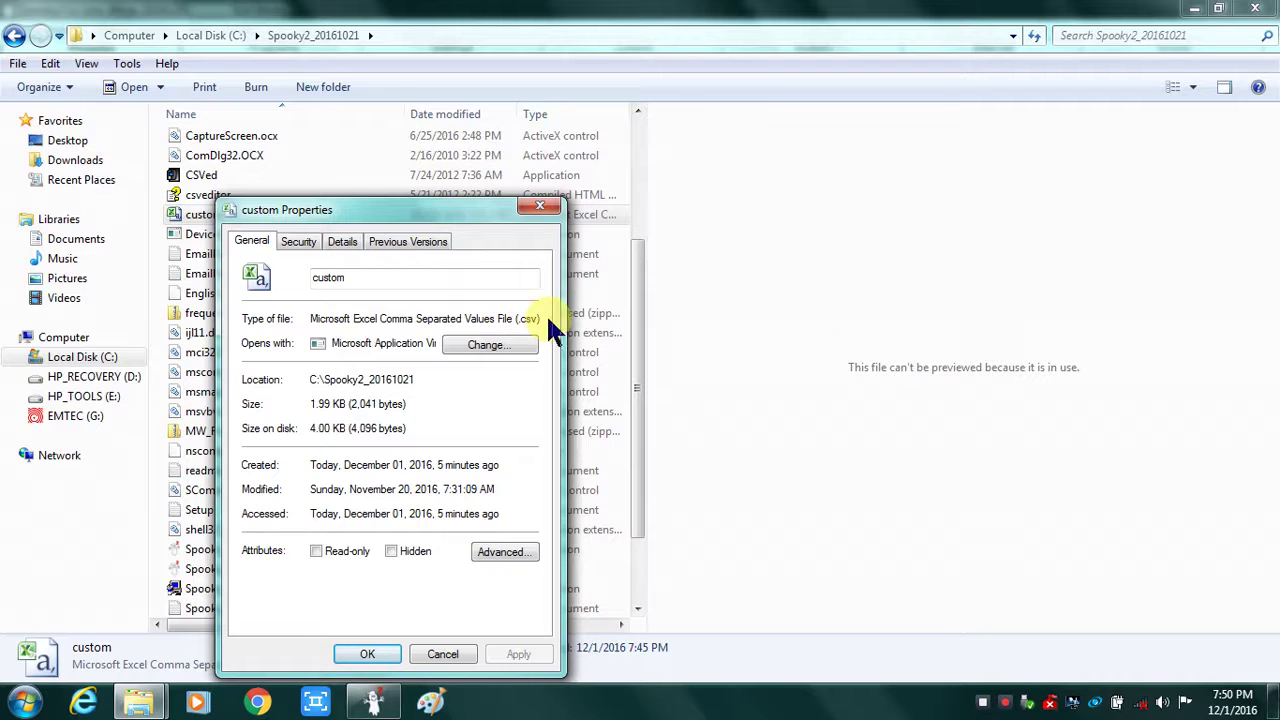
click(365, 656)
- Look through the rest of the old version's folder and the C:\Spooky2 folder, and close the file window
scroll(340, 418, up, 1)
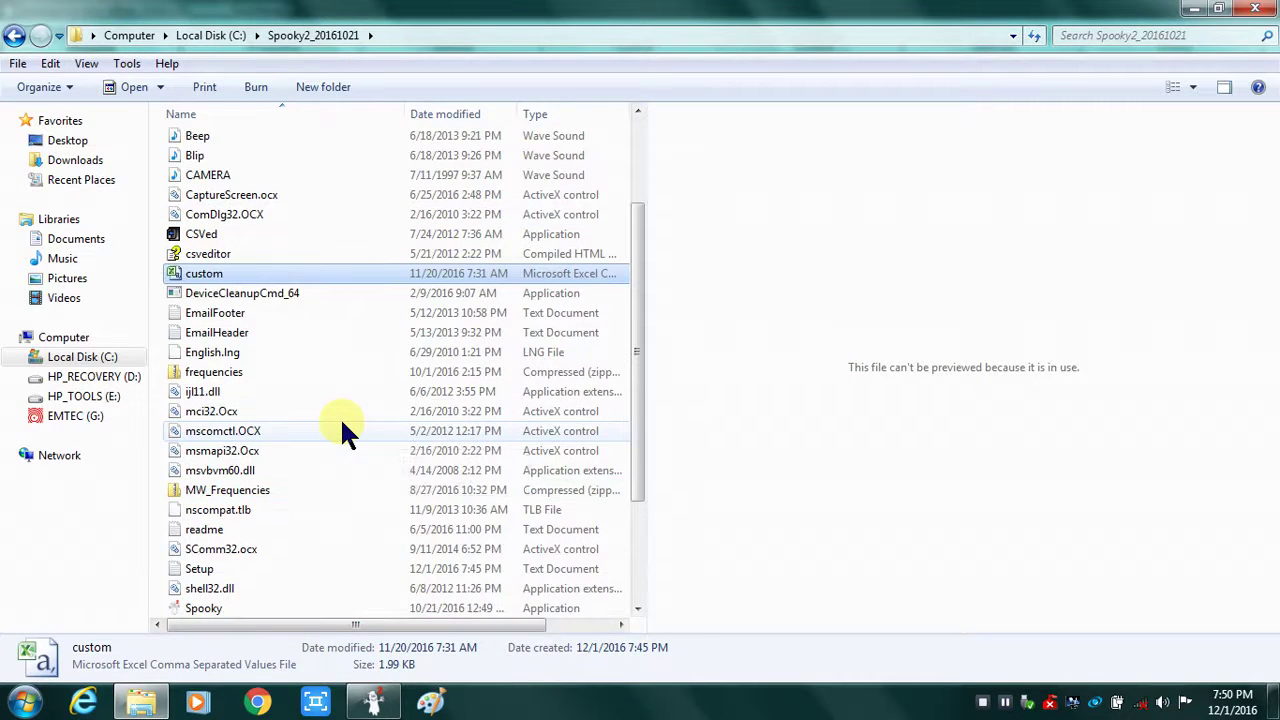
scroll(340, 418, down, 3)
scroll(340, 418, up, 4)
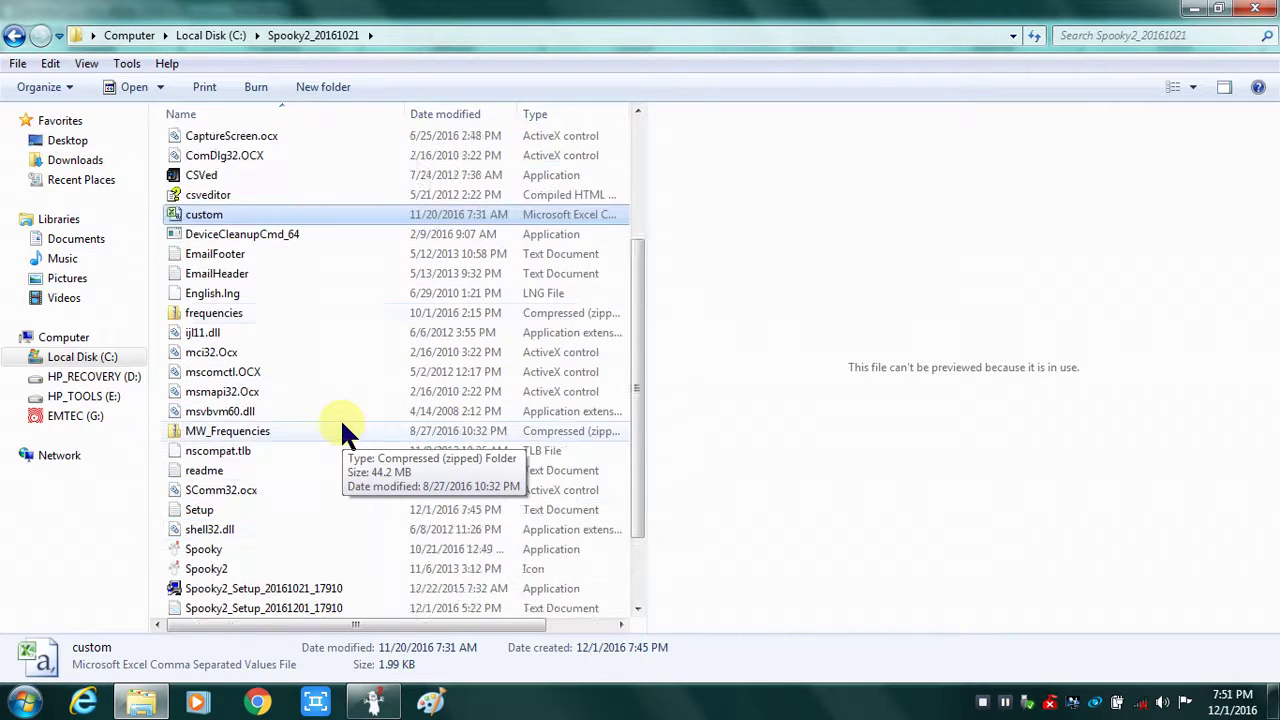
scroll(340, 419, up, 2)
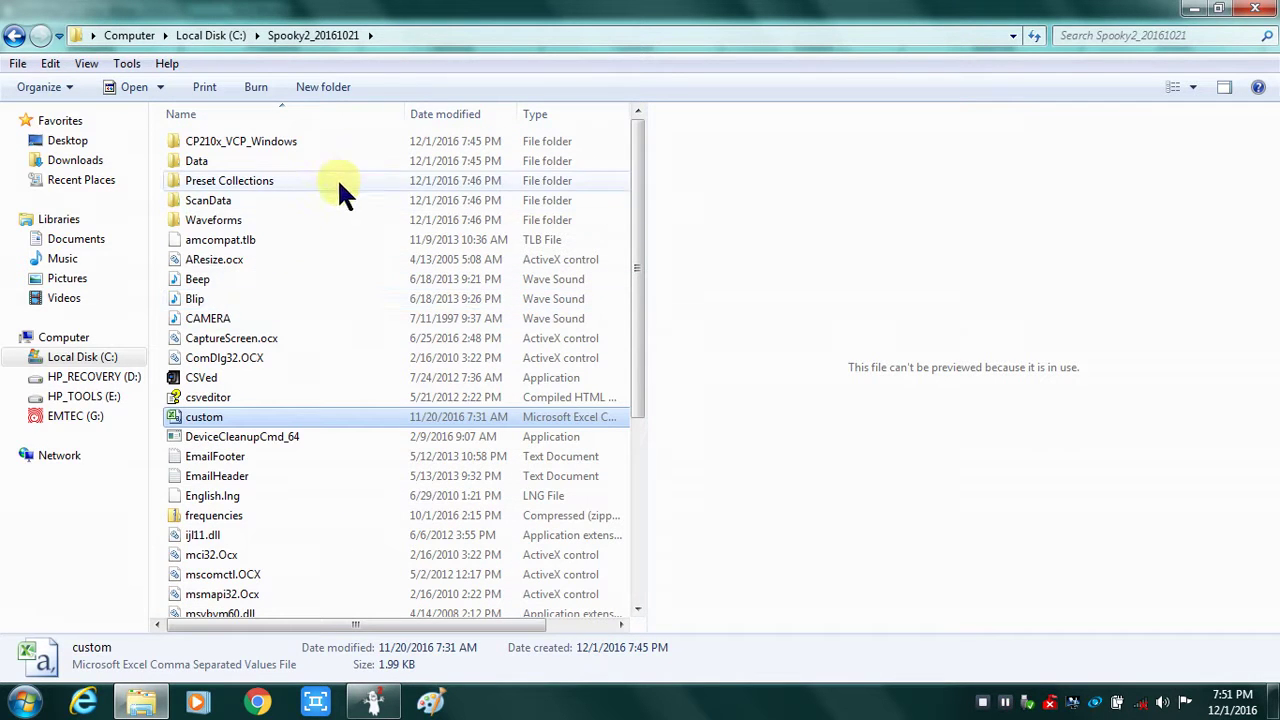
click(14, 36)
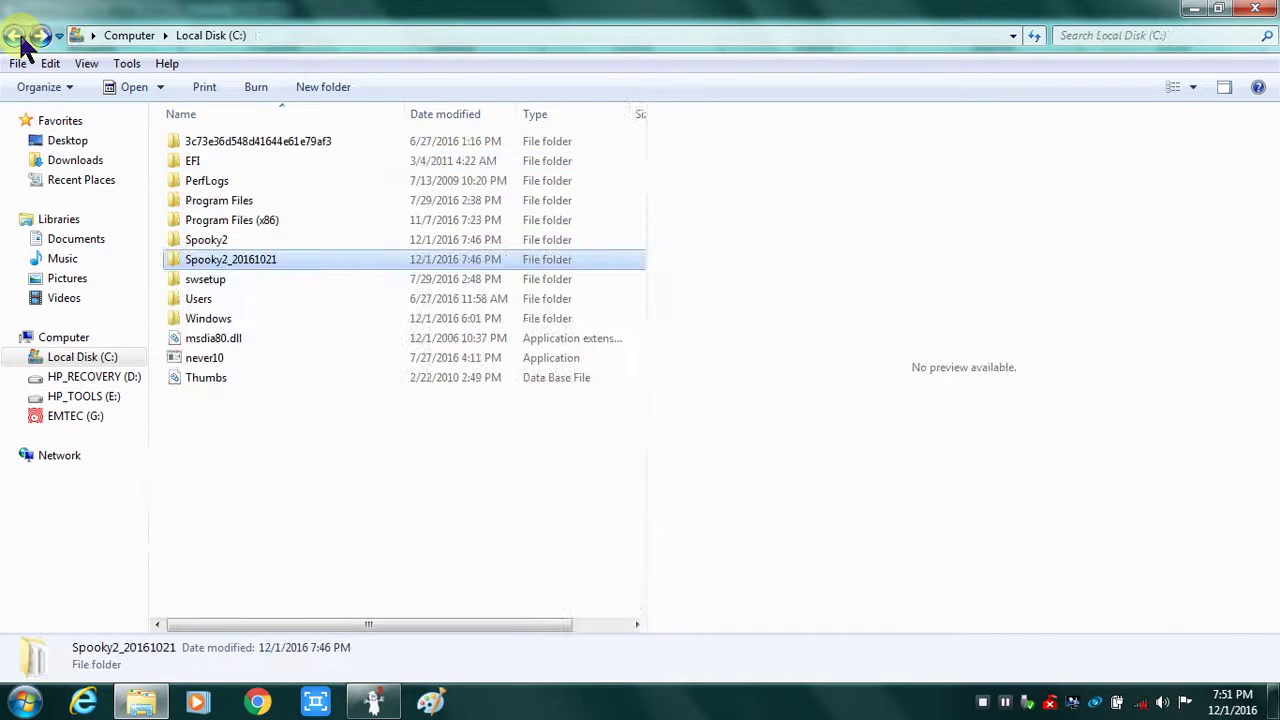
double_click(210, 243)
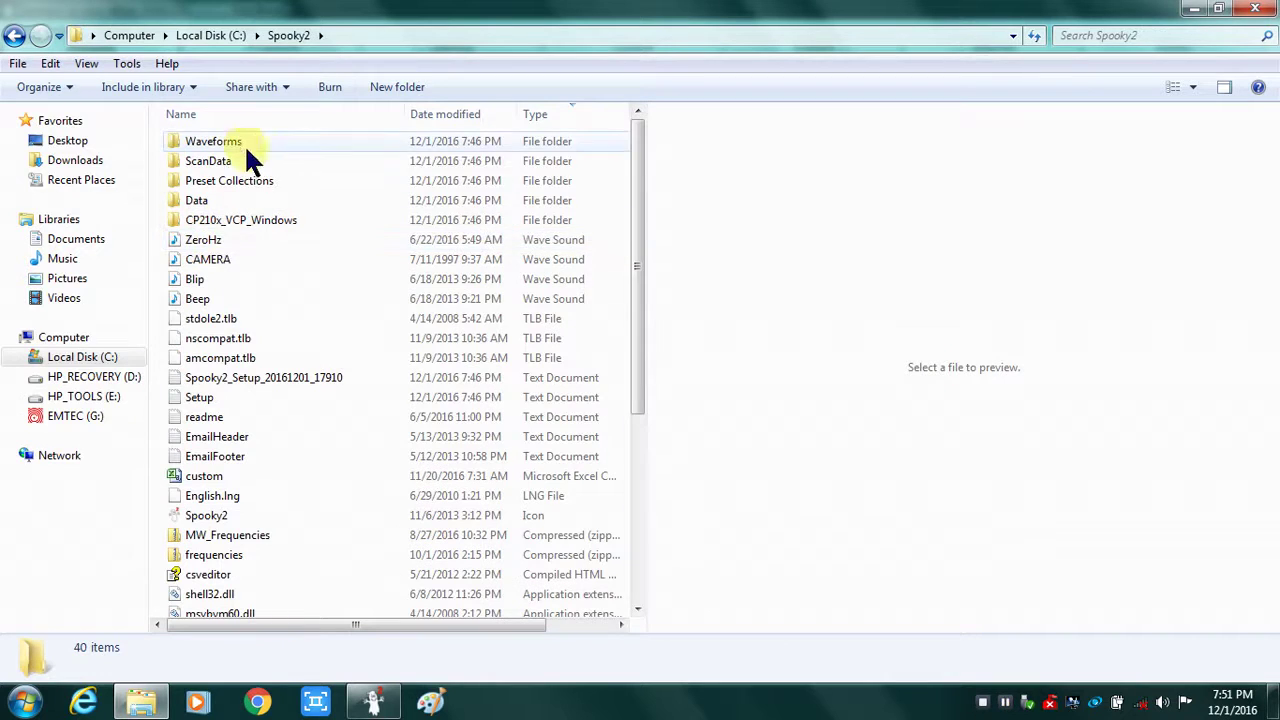
scroll(267, 338, down, 5)
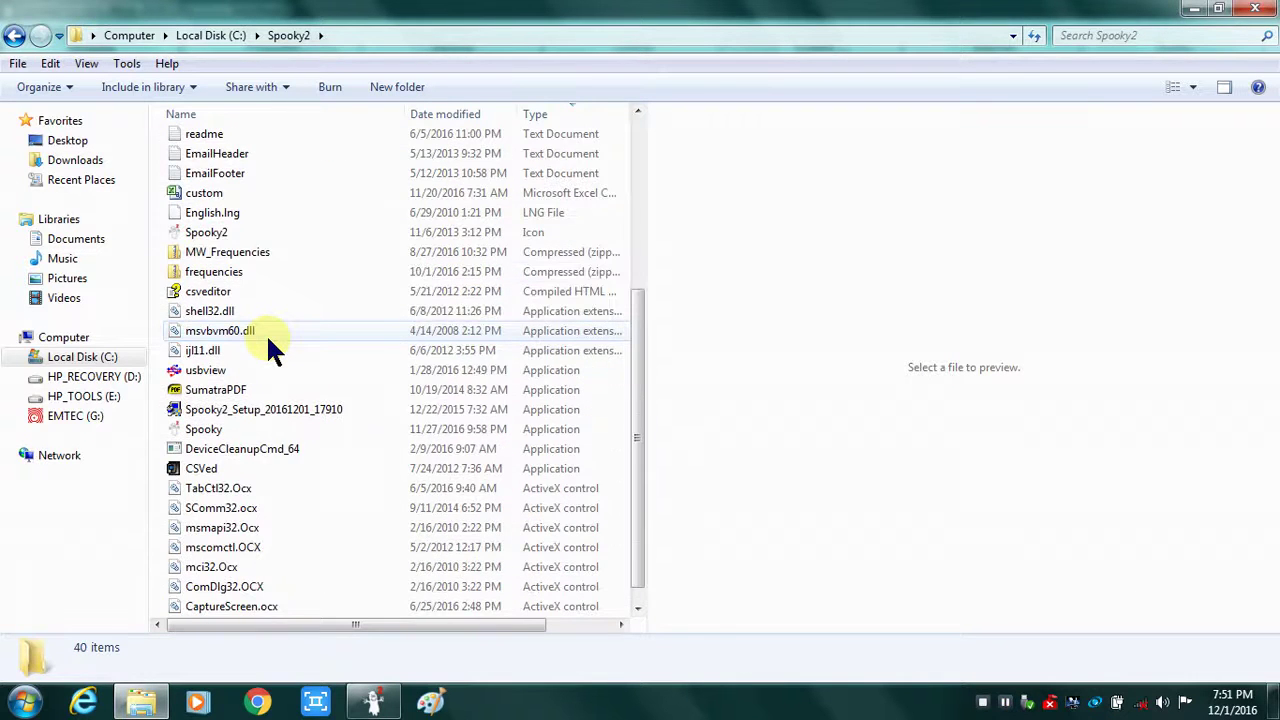
scroll(266, 336, up, 5)
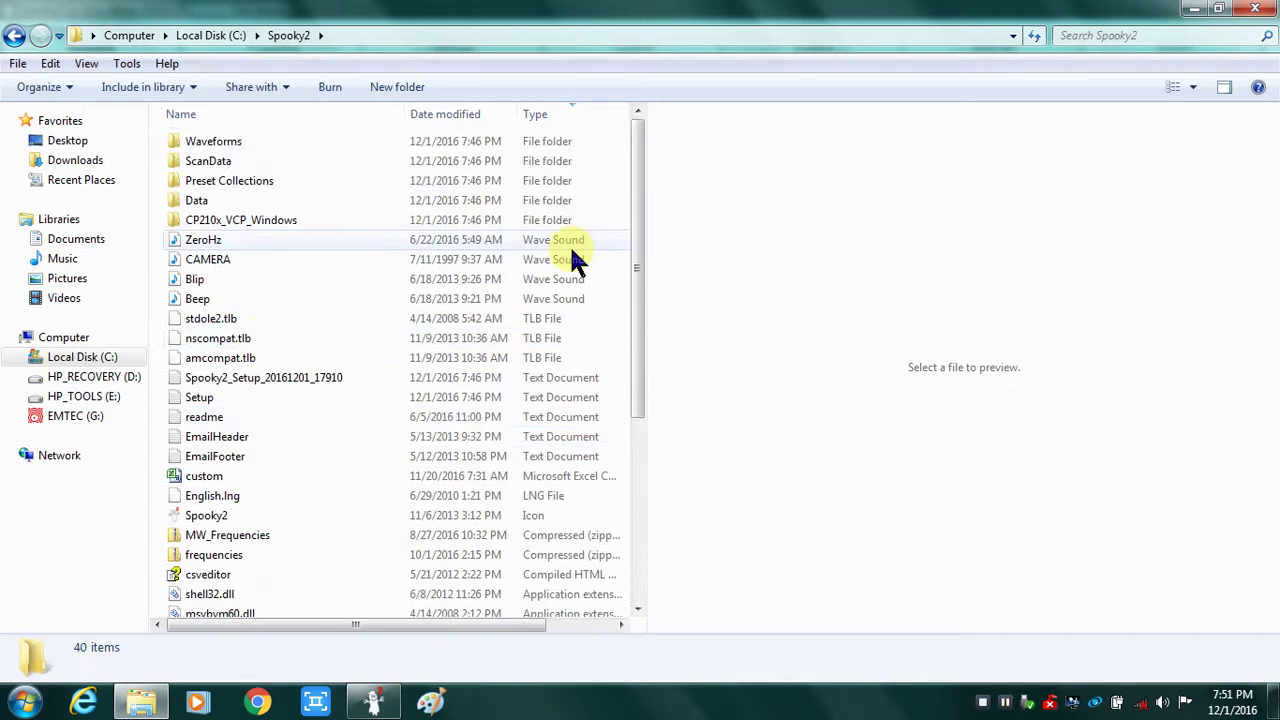
click(1256, 10)
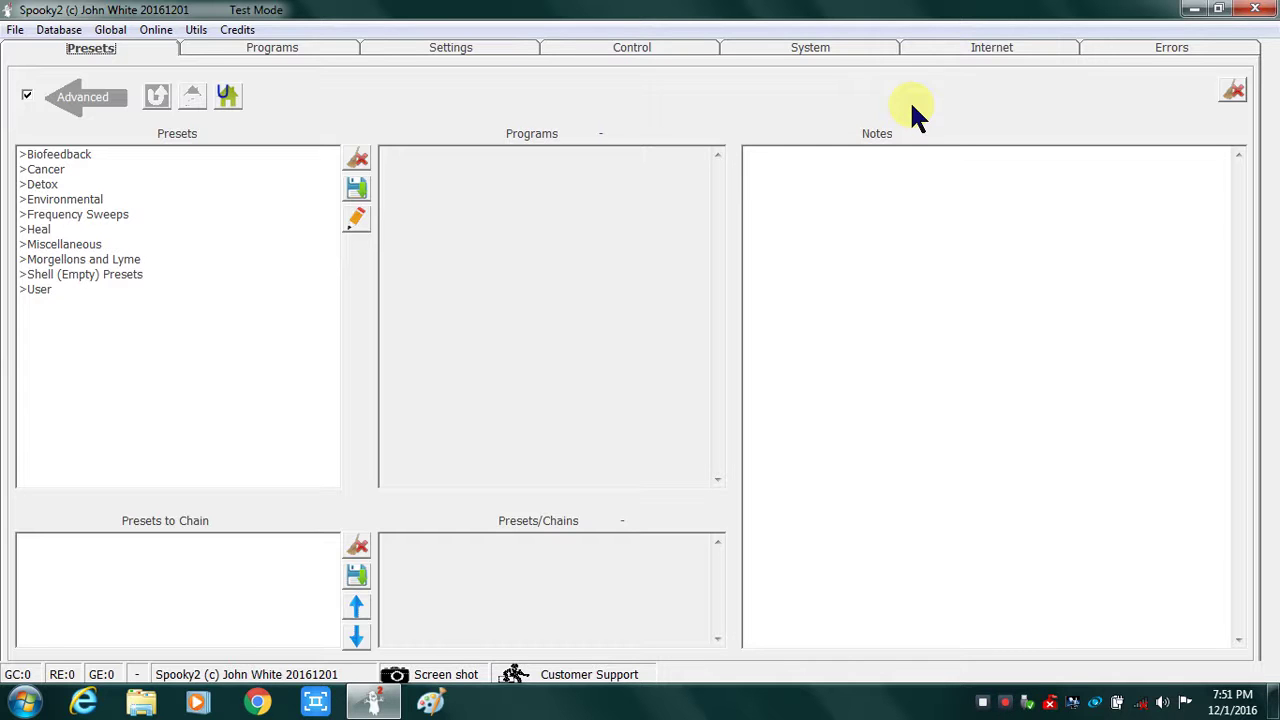
- Check the Generator Count in the System settings, and return to the presets
click(836, 52)
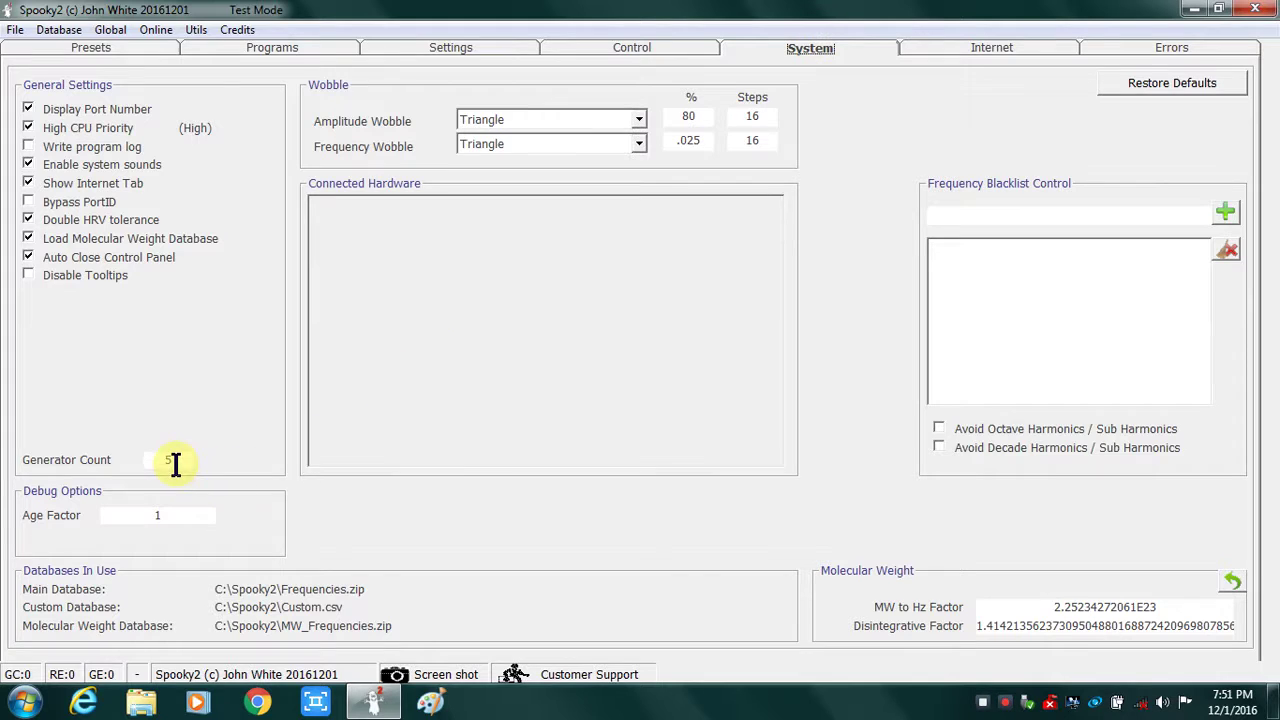
mouse_move(175, 462)
click(111, 50)
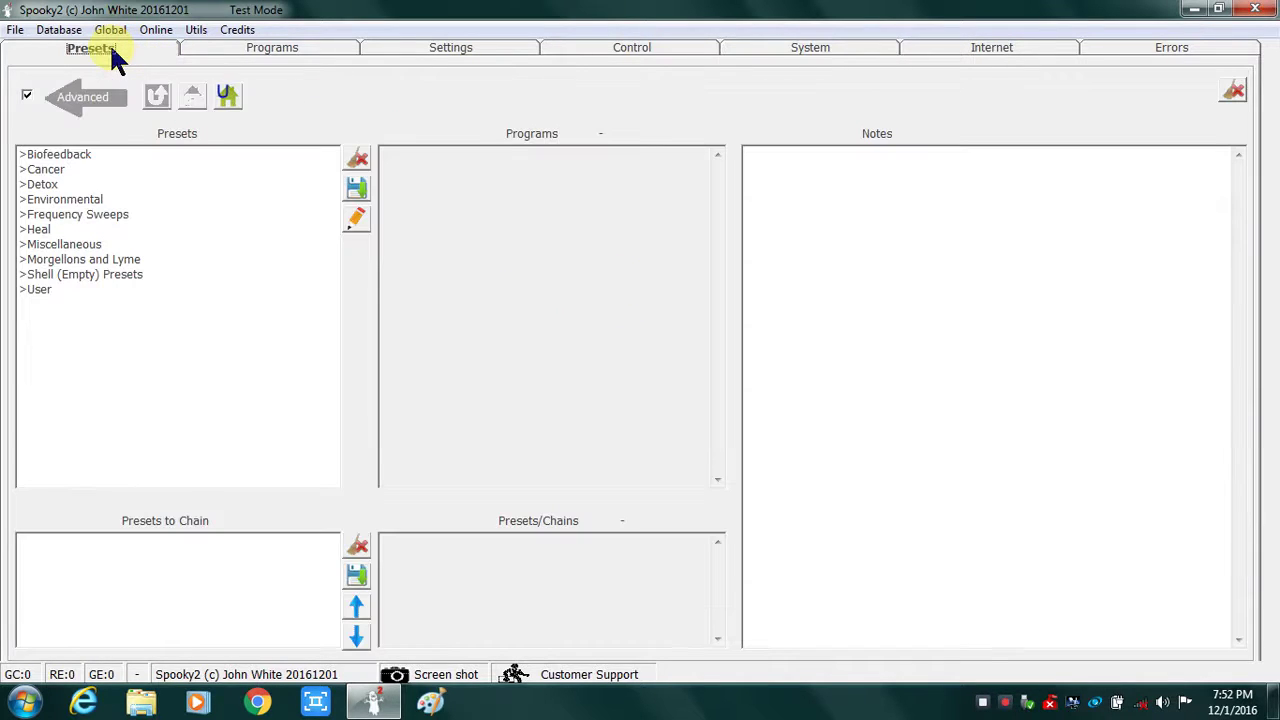
- Open Spooky_Pulse_UG_201611.pdf from the Biofeedback presets, glance through the guide and close it
click(60, 156)
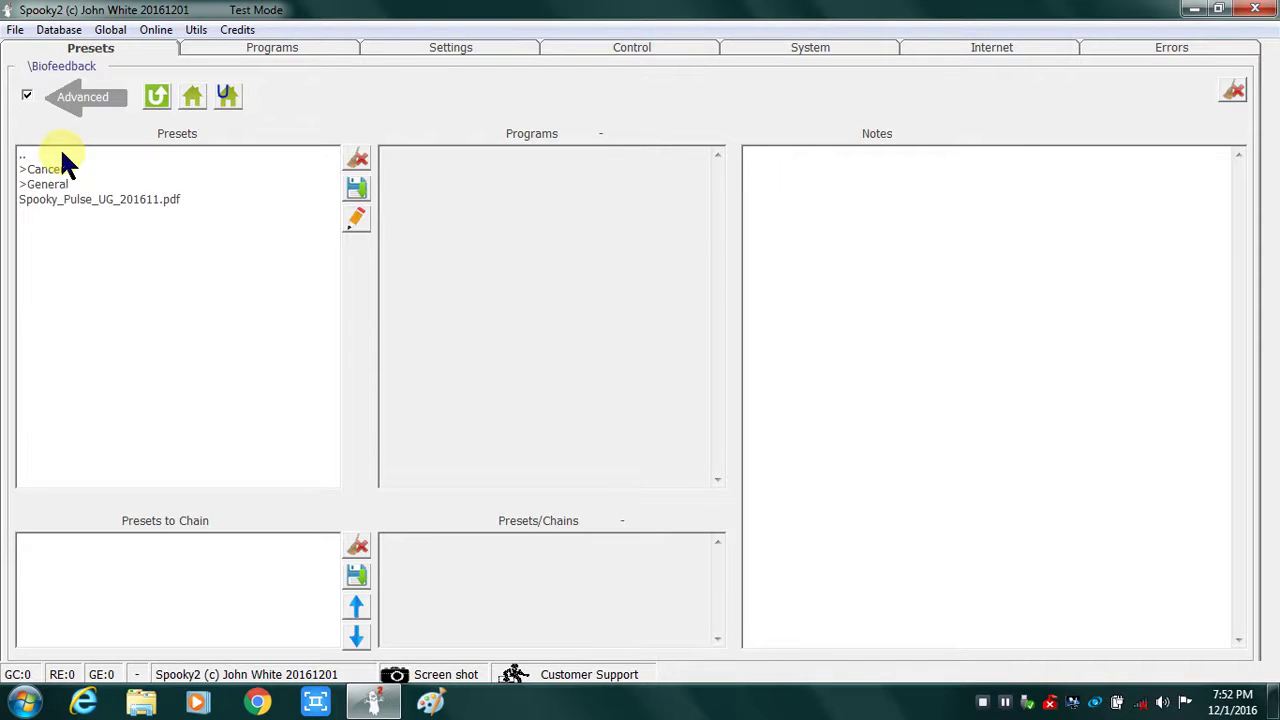
double_click(86, 200)
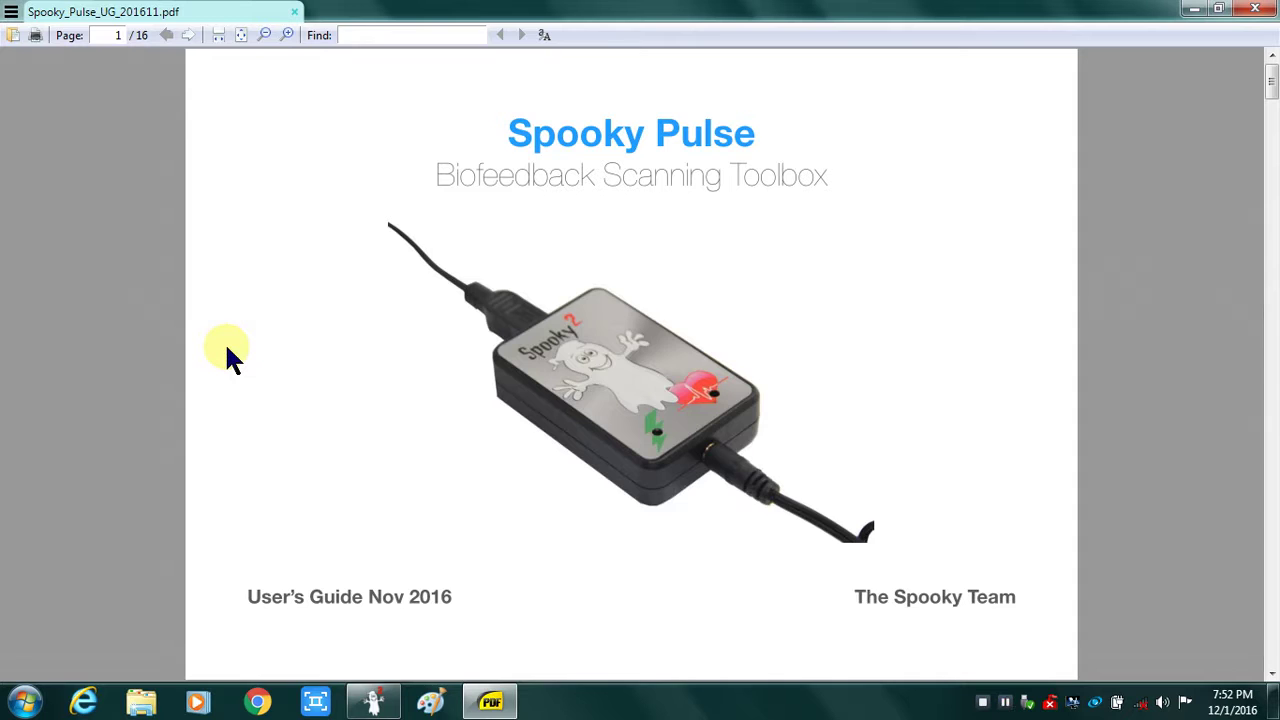
scroll(225, 342, down, 3)
scroll(225, 342, up, 3)
click(1252, 12)
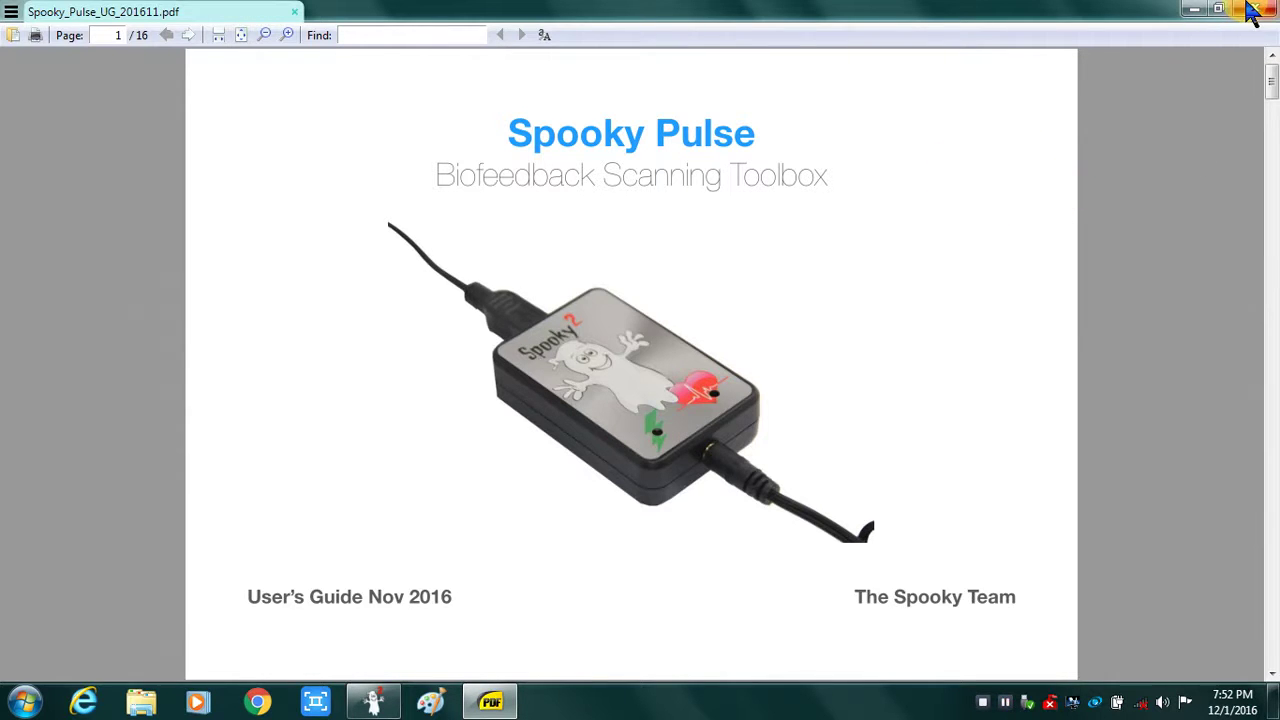